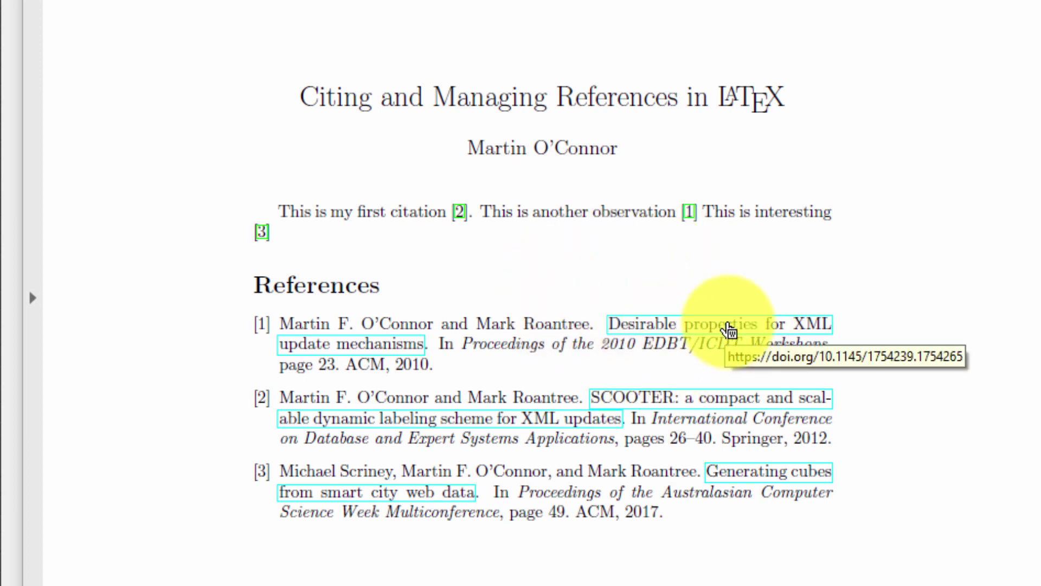
# Step: Follow reference [1]'s title link in the PDF to its DOI page in Firefox
pyautogui.click(729, 329)
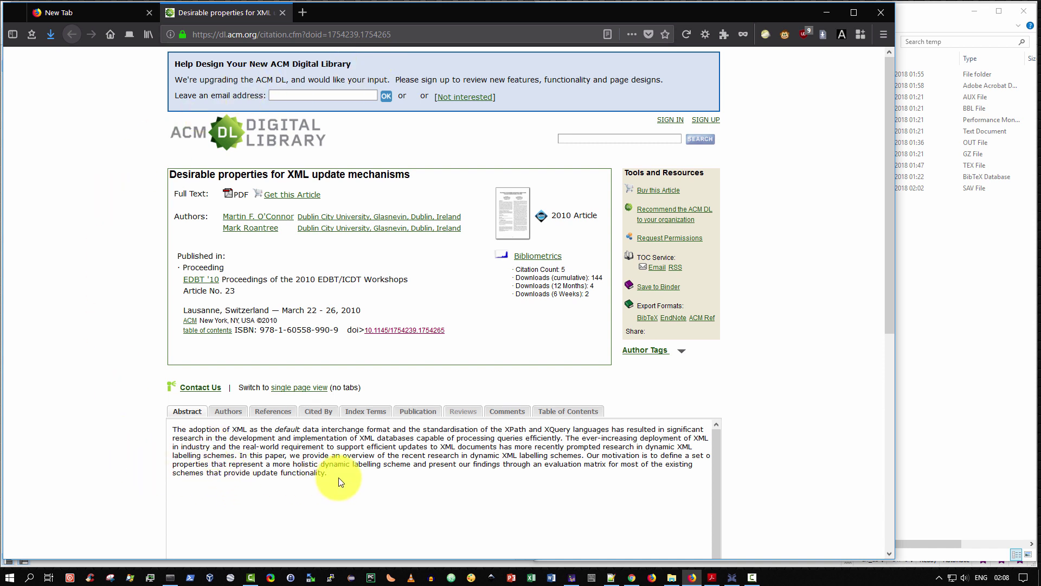
# Step: Look over the article's BibTeX export on the ACM page, then minimize Firefox
pyautogui.moveTo(335, 475); pyautogui.dragTo(168, 426)
pyautogui.click(365, 512)
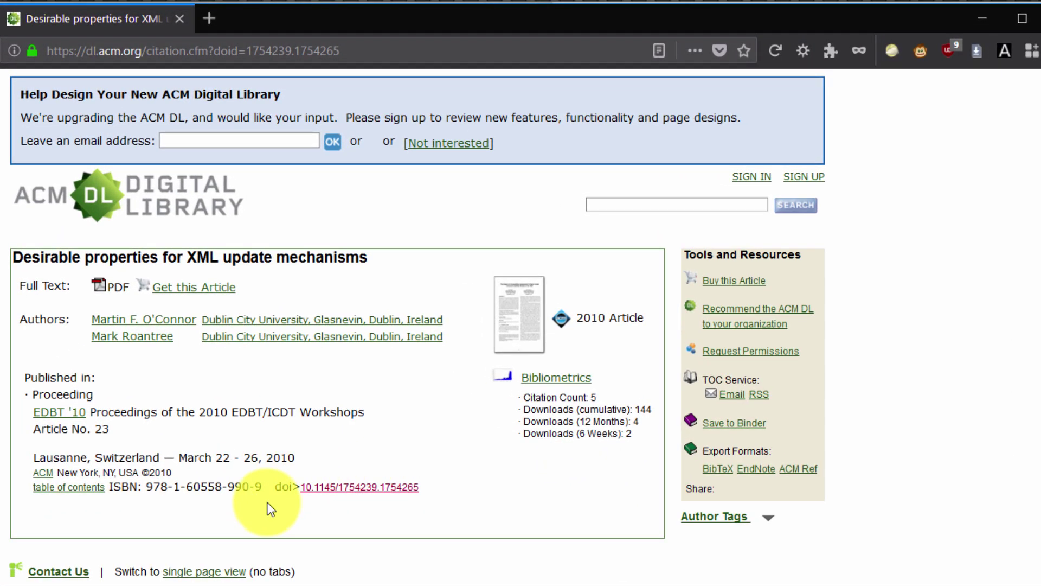
pyautogui.click(720, 479)
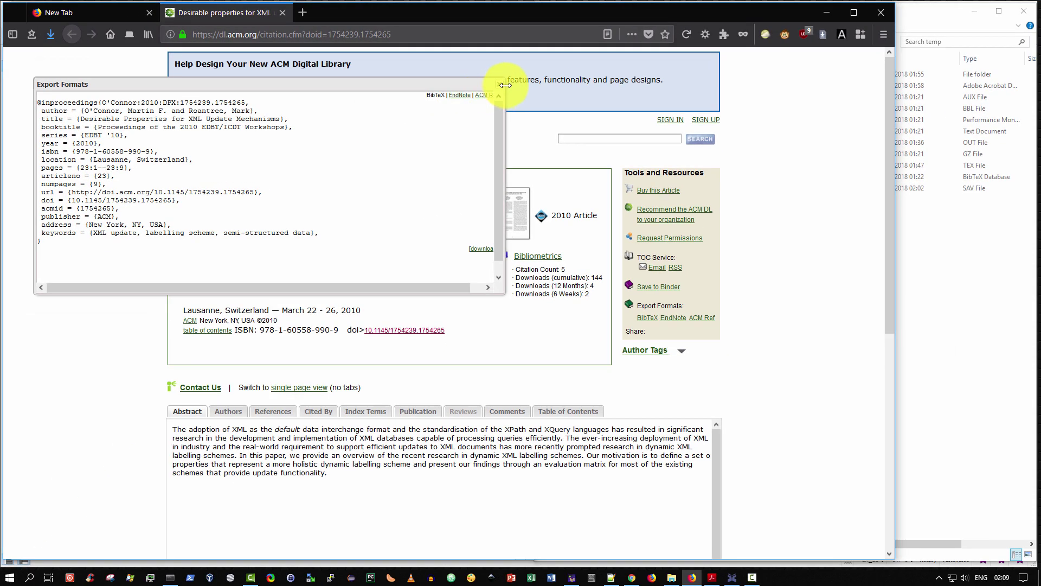
pyautogui.click(500, 87)
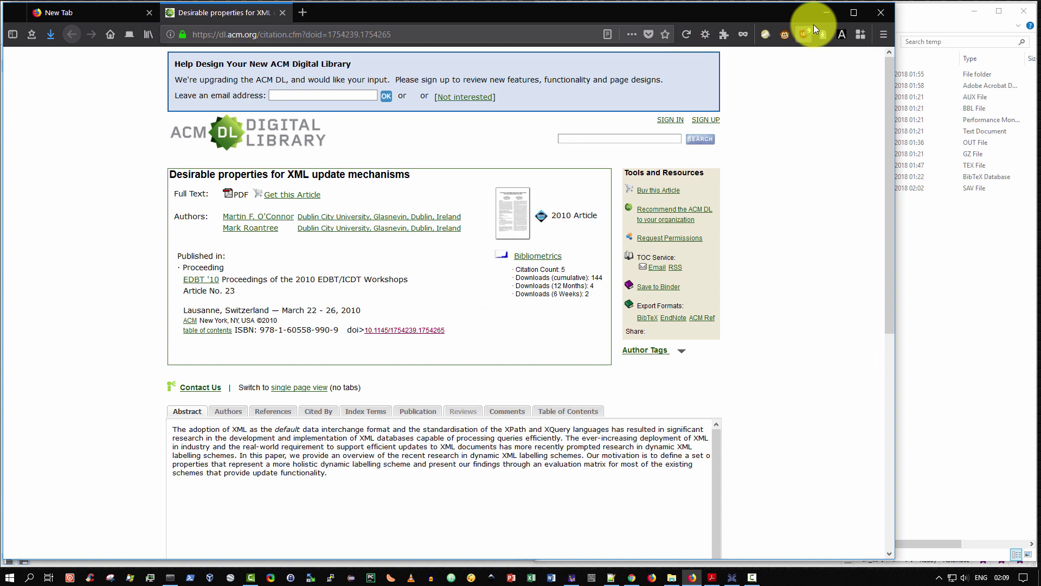
pyautogui.click(819, 11)
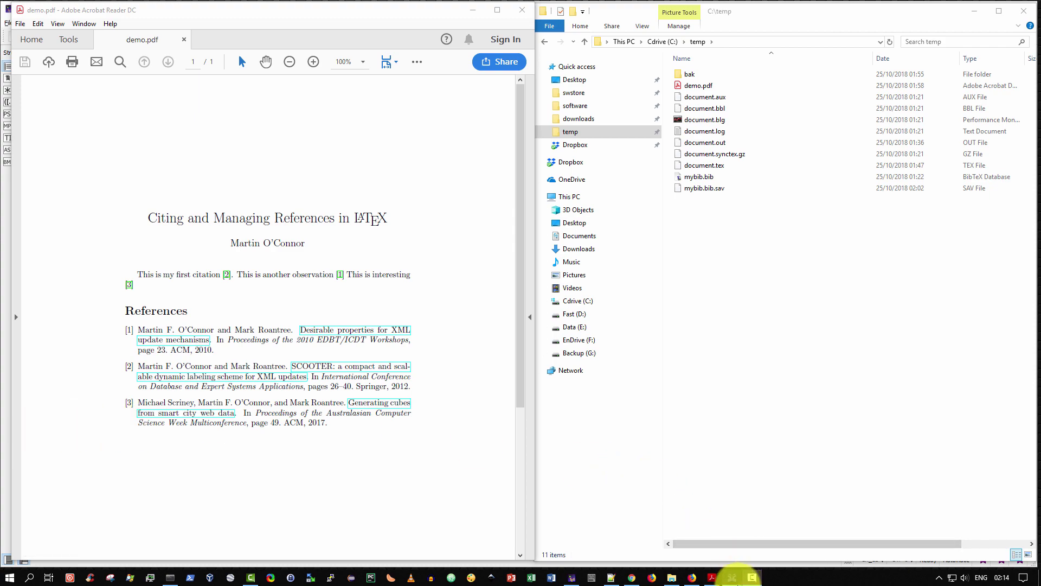
# Step: Save the mybib.bib library in JabRef and switch to document.tex in TeXstudio
pyautogui.click(734, 578)
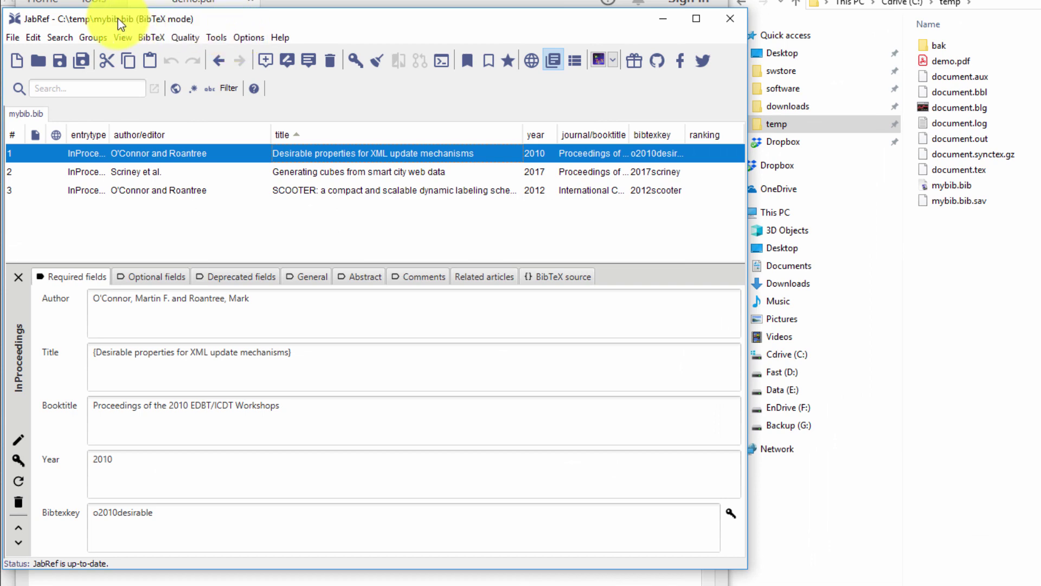
pyautogui.hotkey('ctrl', 's')
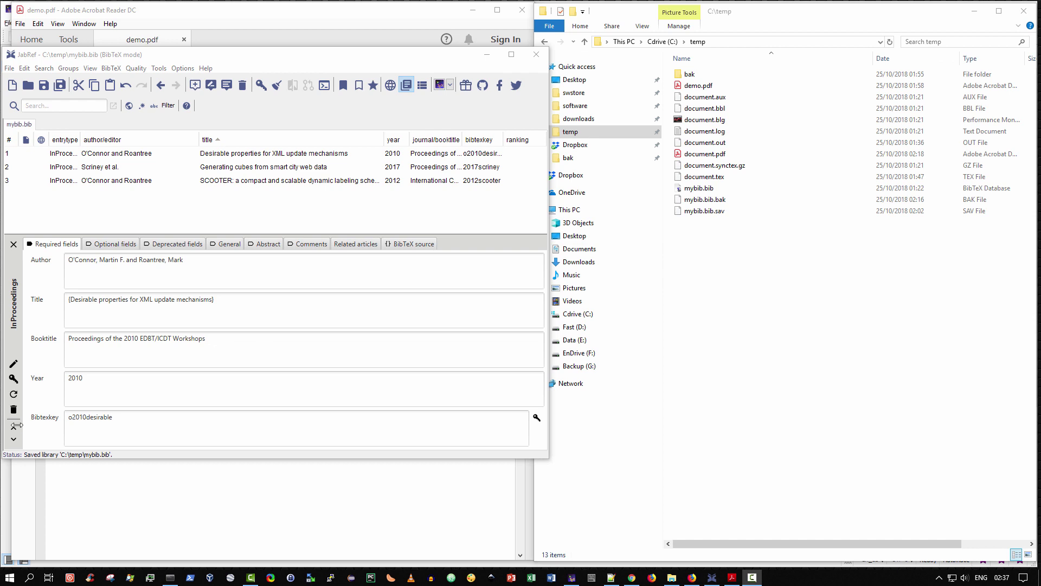
pyautogui.click(577, 581)
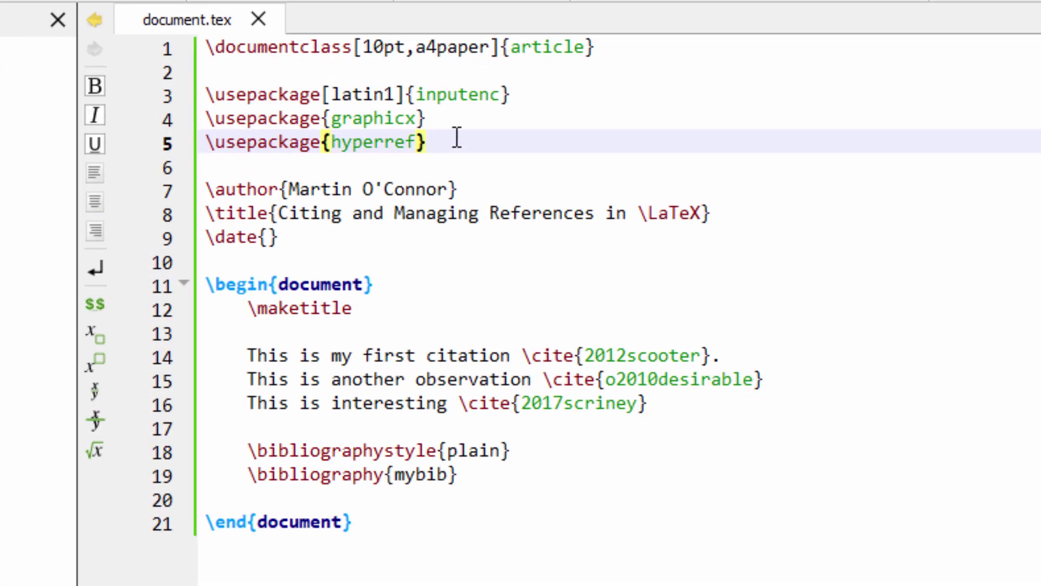
# Step: Highlight the \usepackage{hyperref} line in document.tex, then return to JabRef
pyautogui.moveTo(457, 139); pyautogui.dragTo(197, 146)
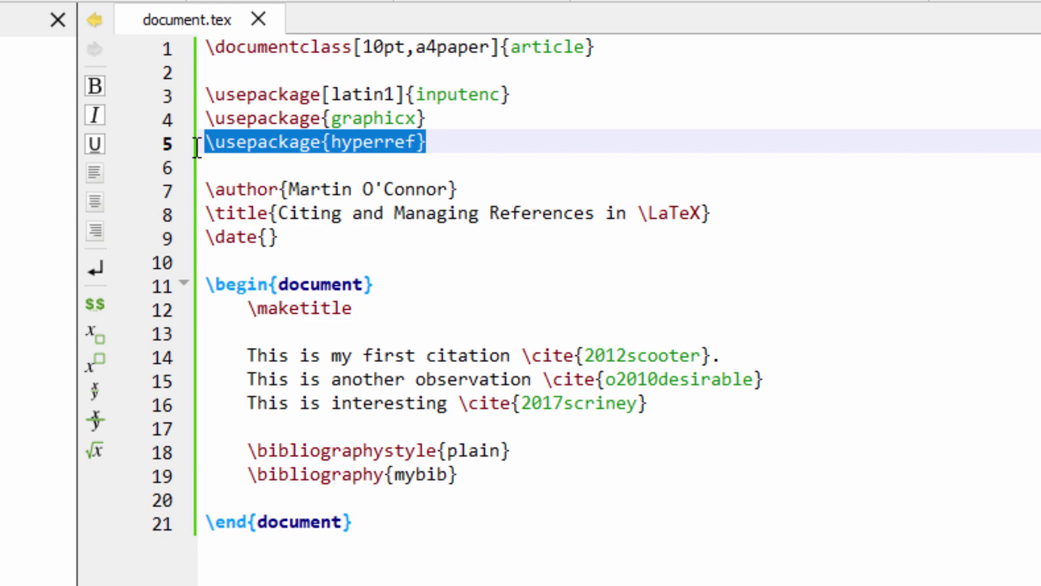
pyautogui.click(602, 139)
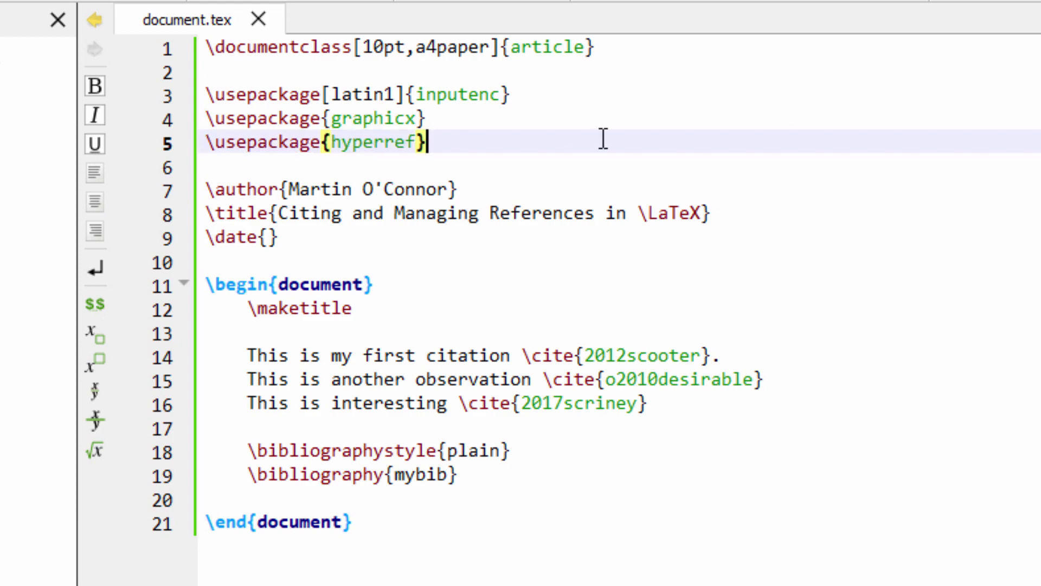
pyautogui.hotkey('alt', 'Tab')
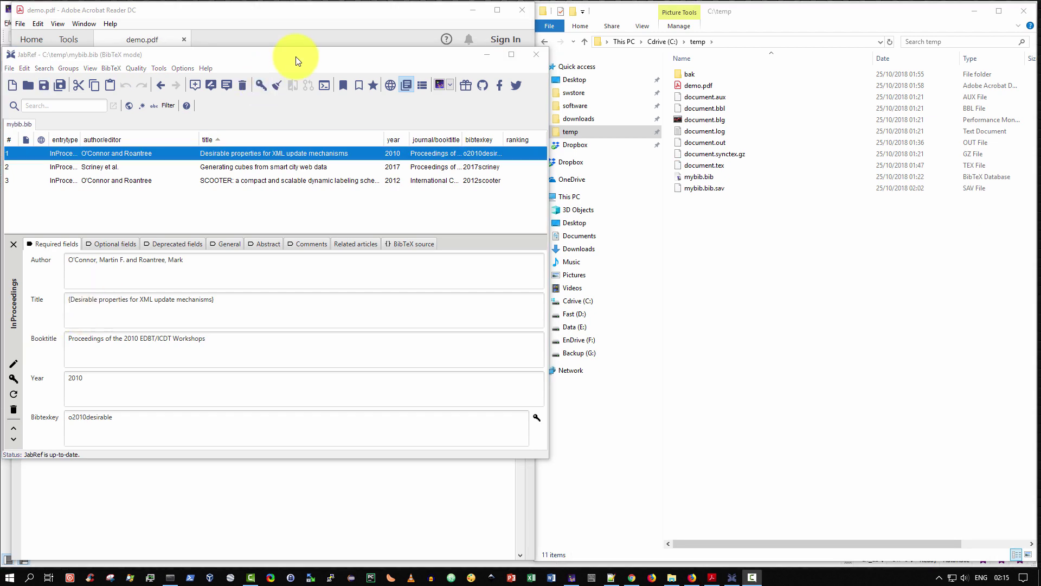
# Step: Close Acrobat Reader, select entry 1's full title, and bring the ACM page back in Firefox
pyautogui.click(305, 37)
pyautogui.click(515, 11)
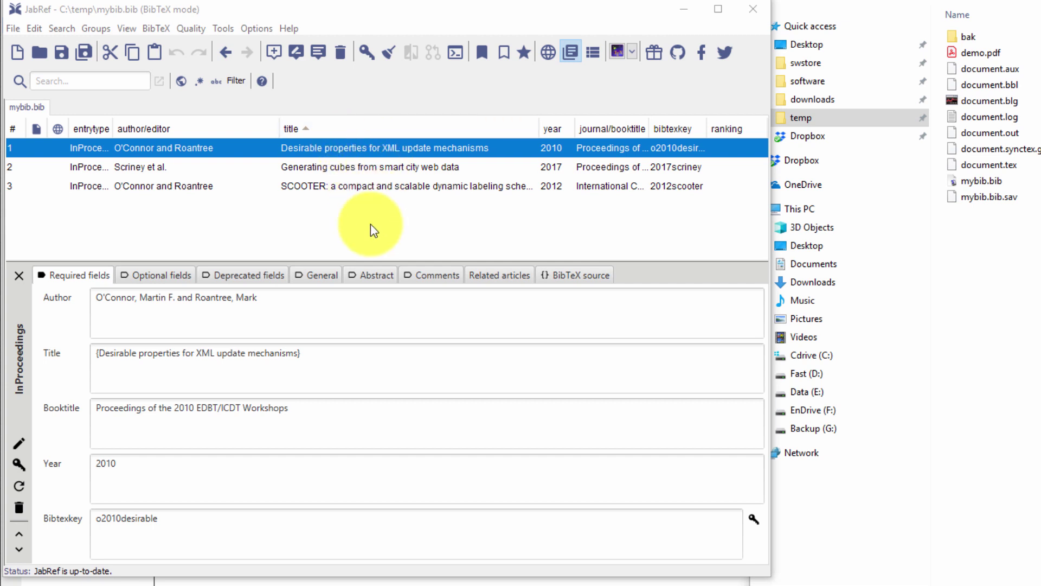
pyautogui.click(313, 361)
pyautogui.moveTo(312, 361); pyautogui.dragTo(51, 353)
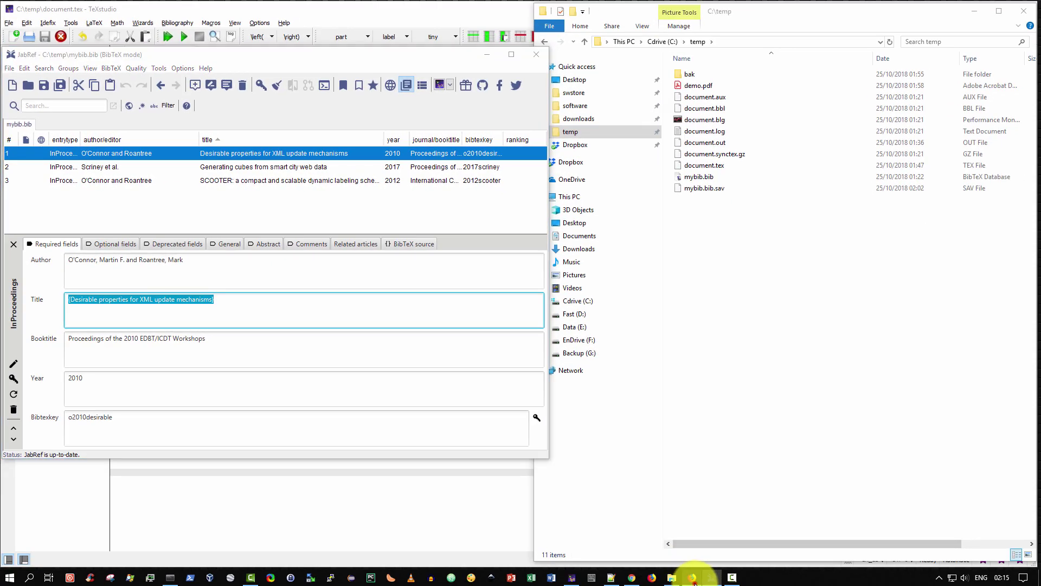
pyautogui.click(692, 577)
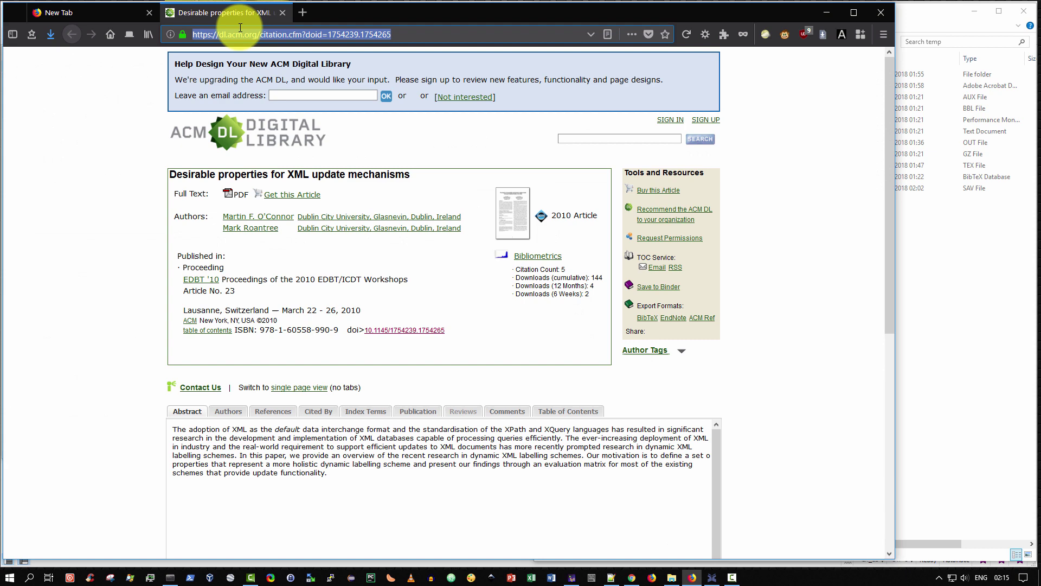
# Step: Reach the Google Scholar site through a Google search for 'google scholar'
pyautogui.write('goo')
pyautogui.write('gle.')
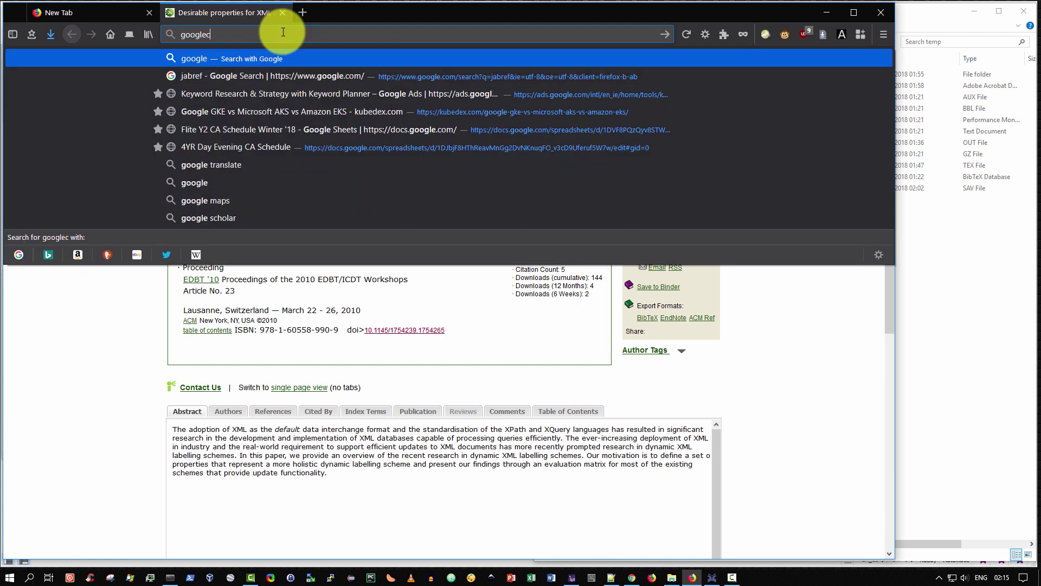
pyautogui.write('com')
pyautogui.press('Return')
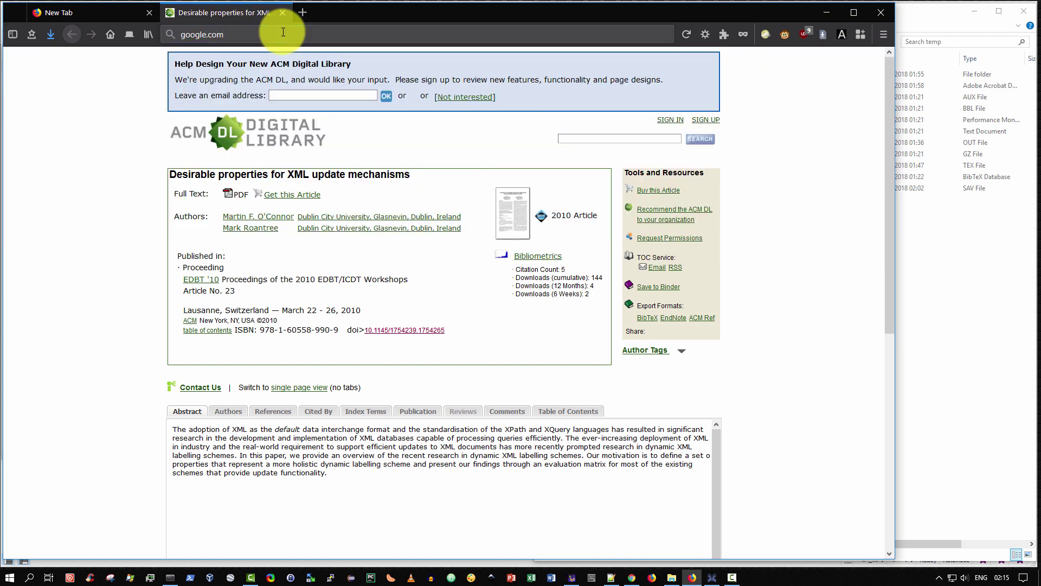
pyautogui.click(420, 250)
pyautogui.write('google scholar')
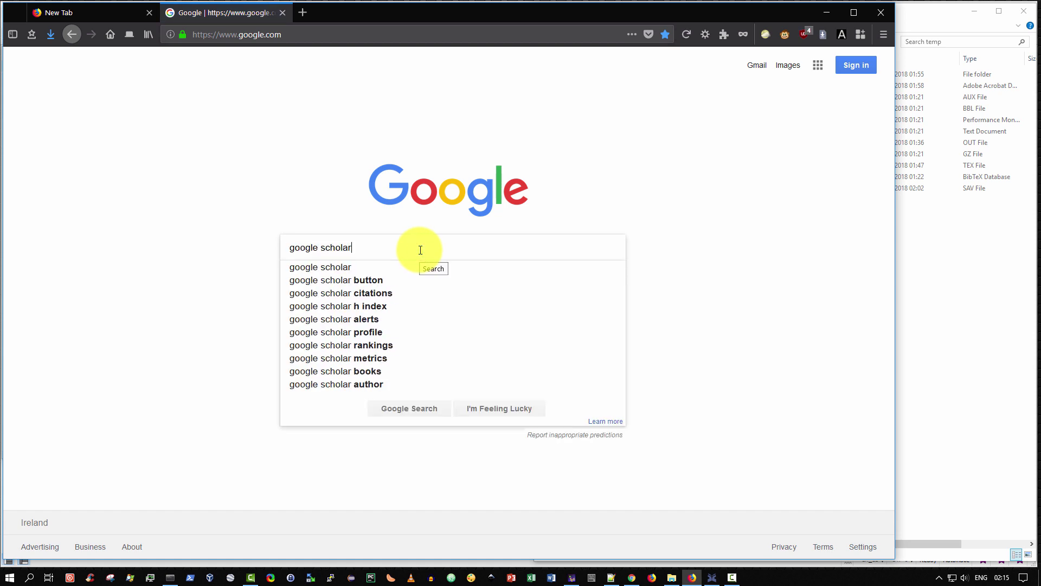
pyautogui.press('Return')
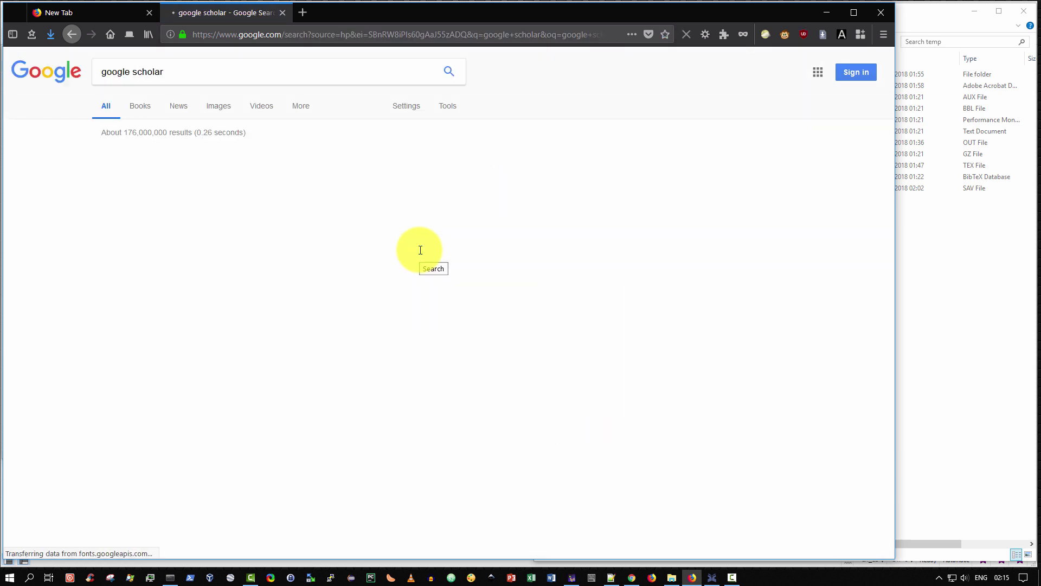
pyautogui.click(156, 251)
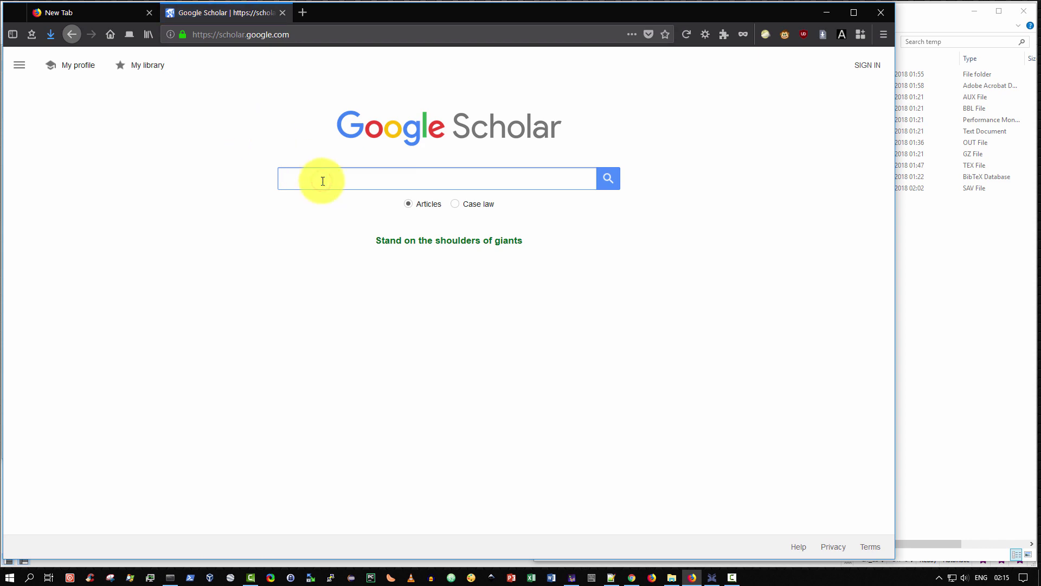
# Step: Search Scholar for the title, open its ACM page, and copy the DOI link 10.1145/1754239.1754265
pyautogui.press('Return')
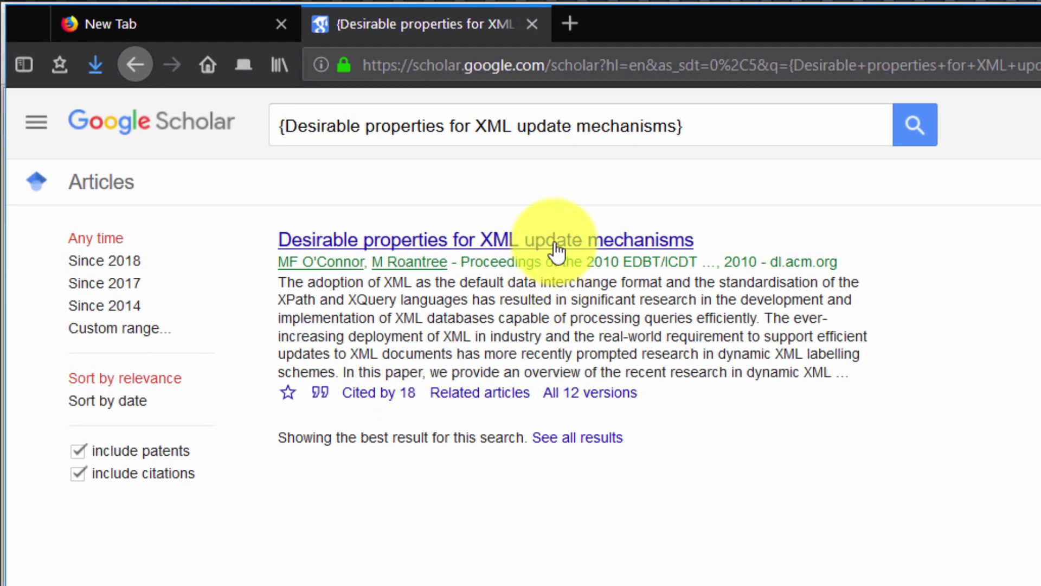
pyautogui.click(591, 248)
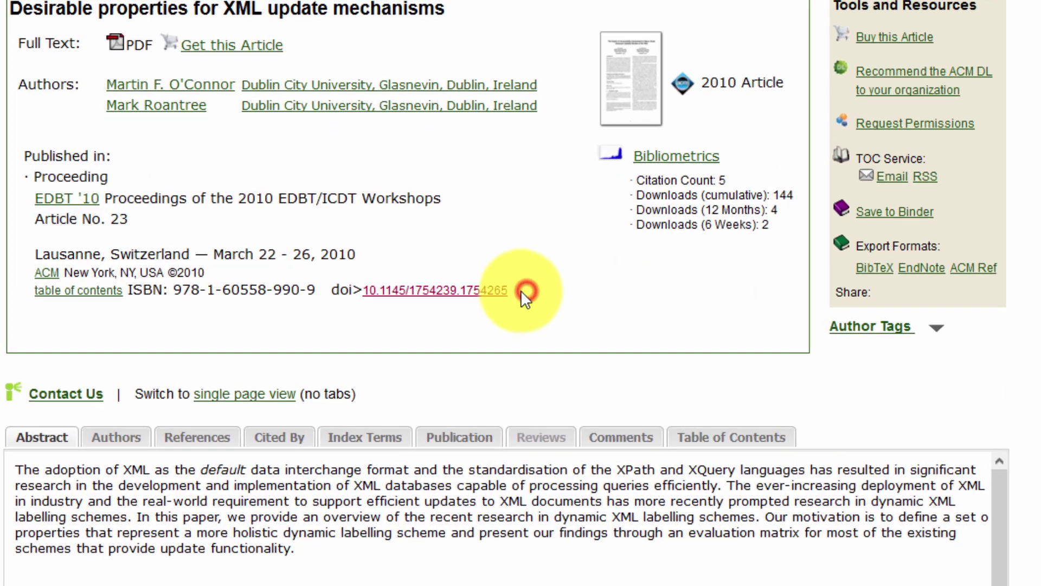
pyautogui.moveTo(452, 332); pyautogui.dragTo(369, 332)
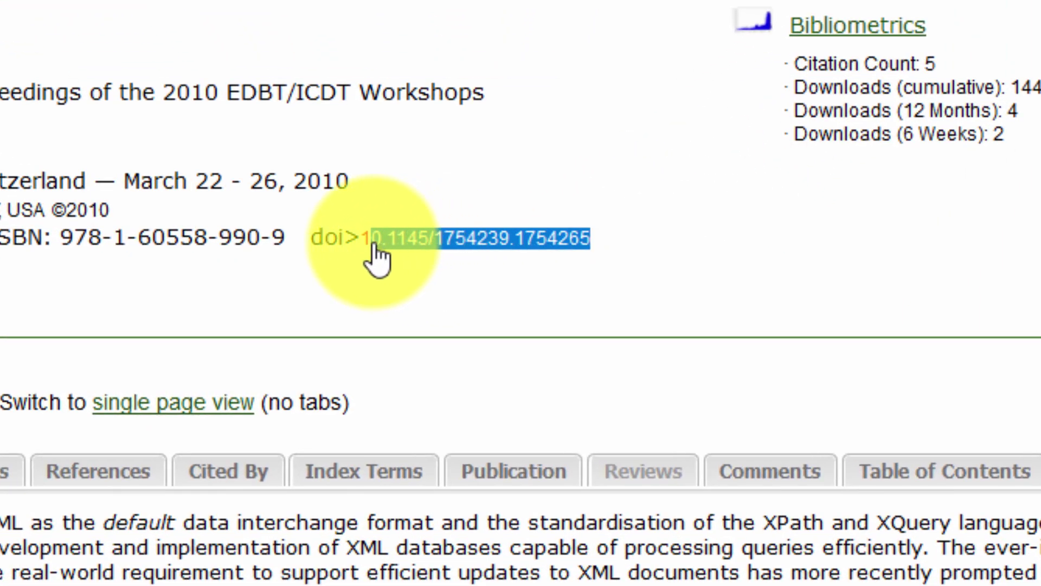
pyautogui.click(421, 161)
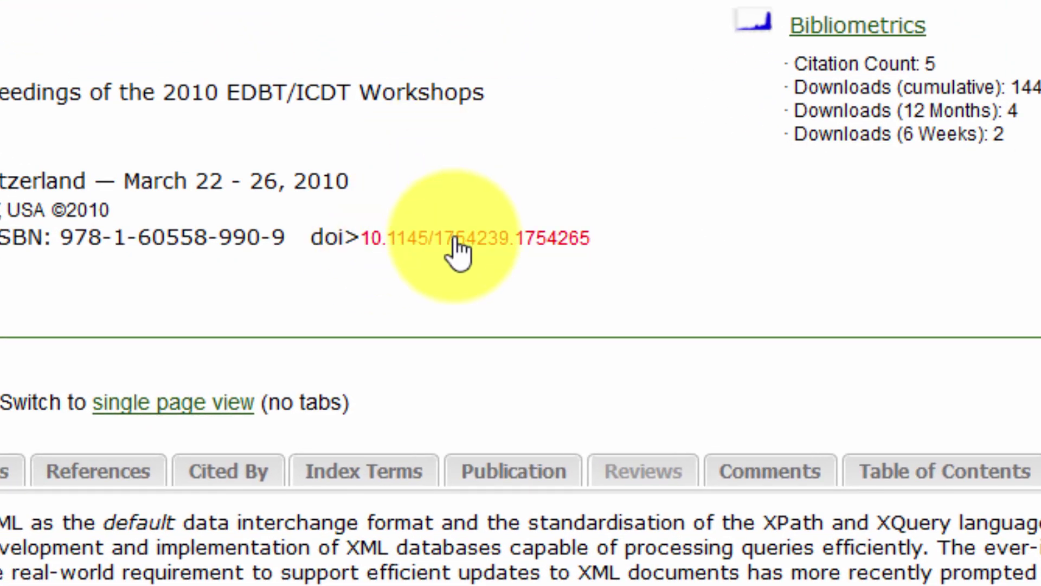
pyautogui.rightClick(454, 240)
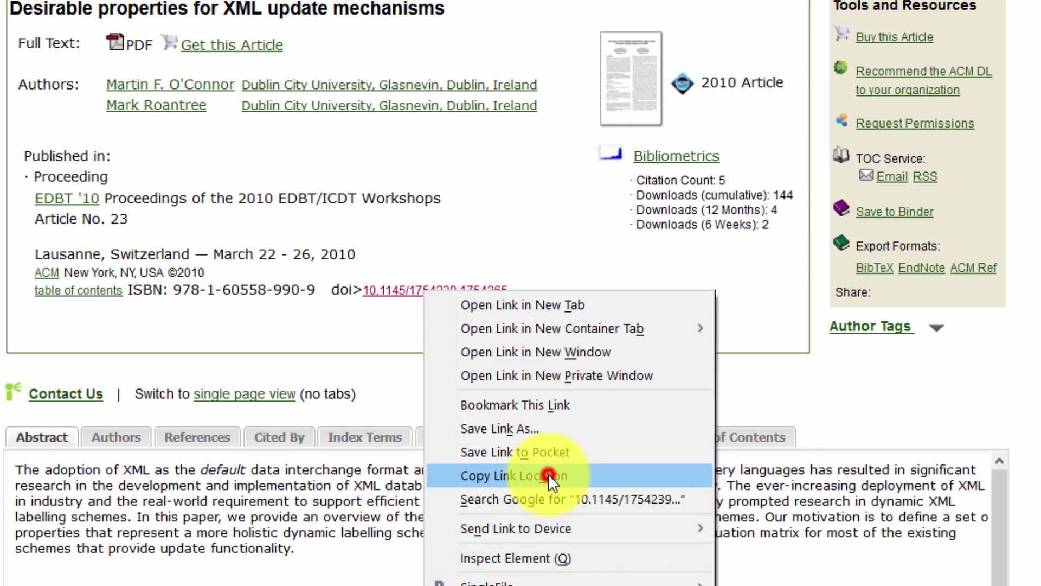
pyautogui.click(655, 529)
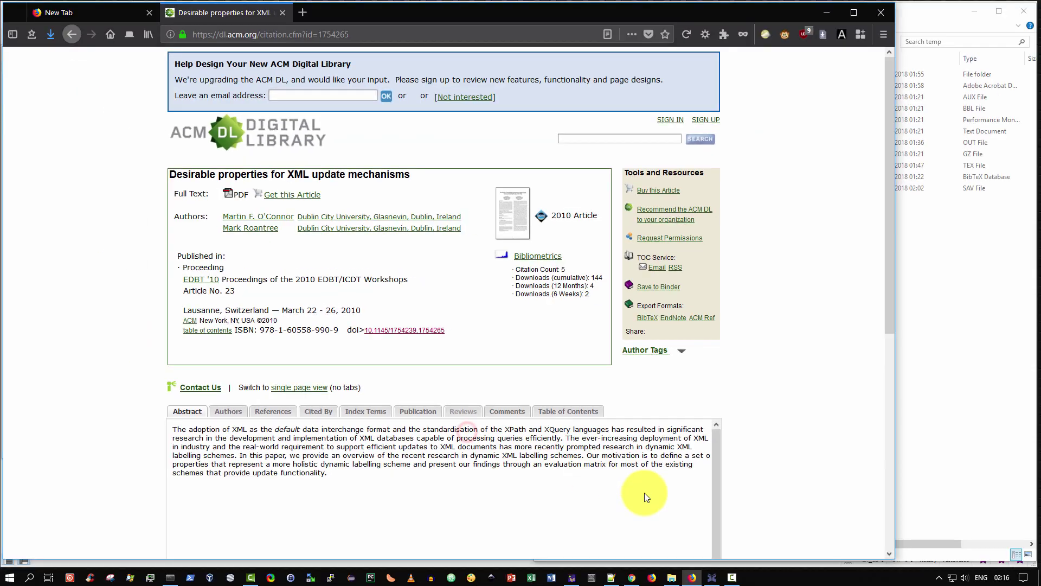
pyautogui.click(712, 577)
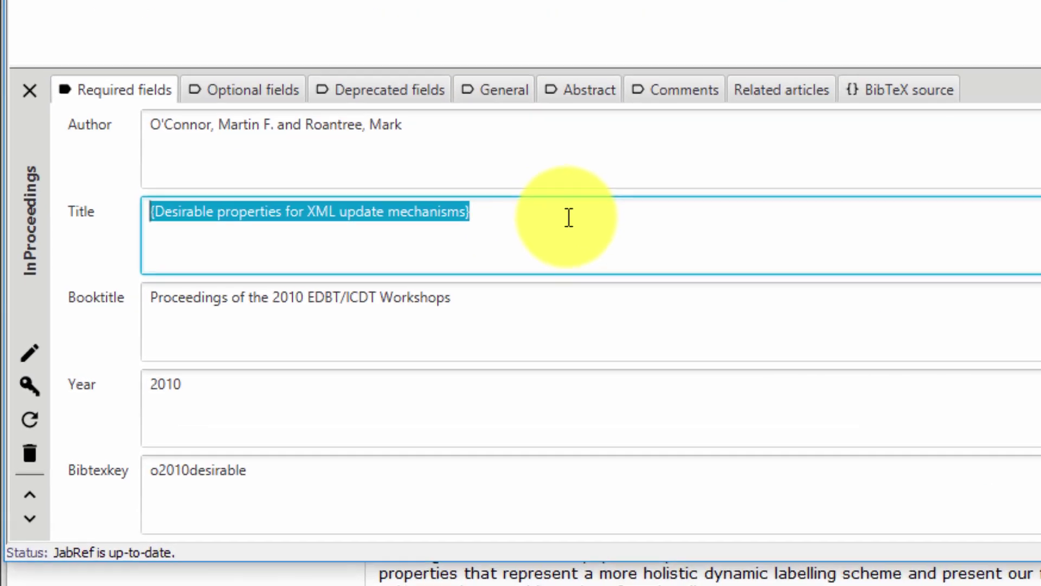
pyautogui.click(259, 301)
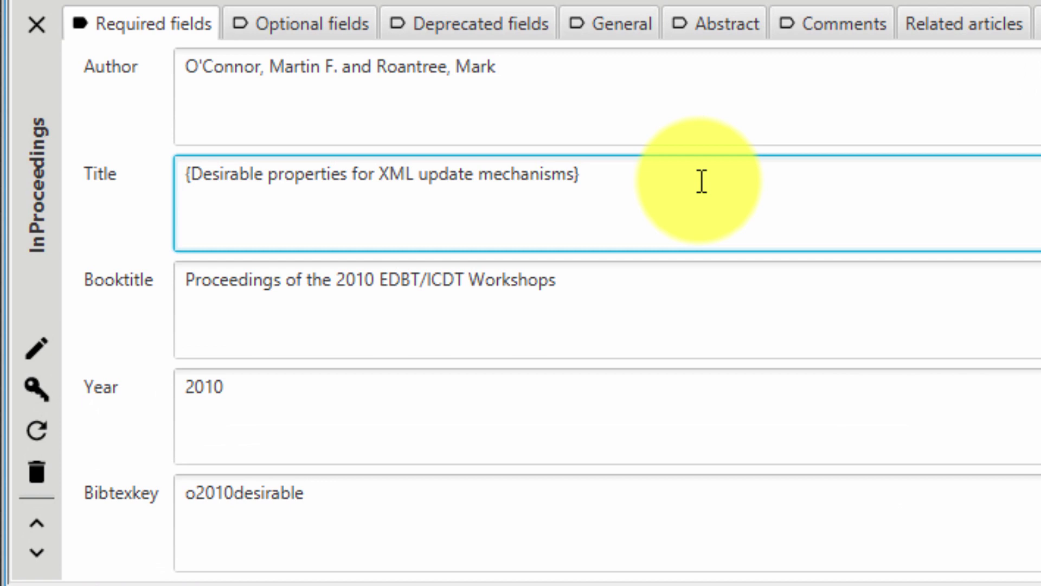
pyautogui.write('\\')
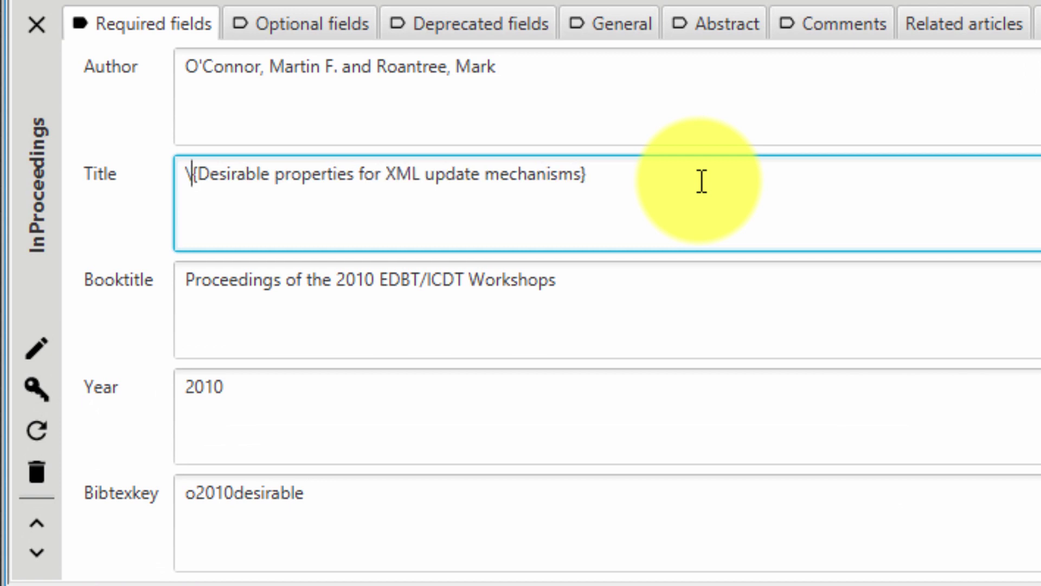
pyautogui.write('href')
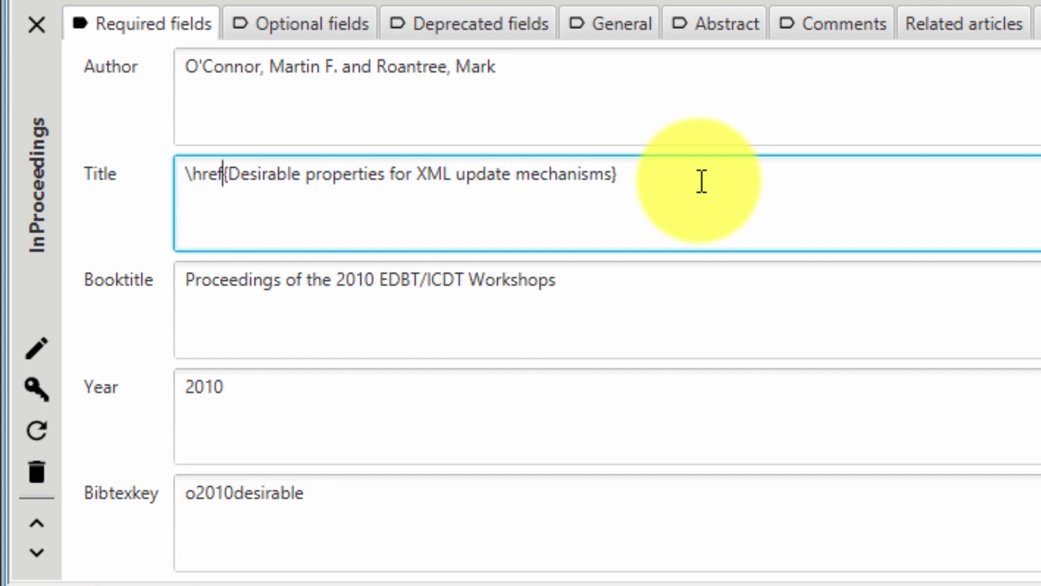
pyautogui.write('{')
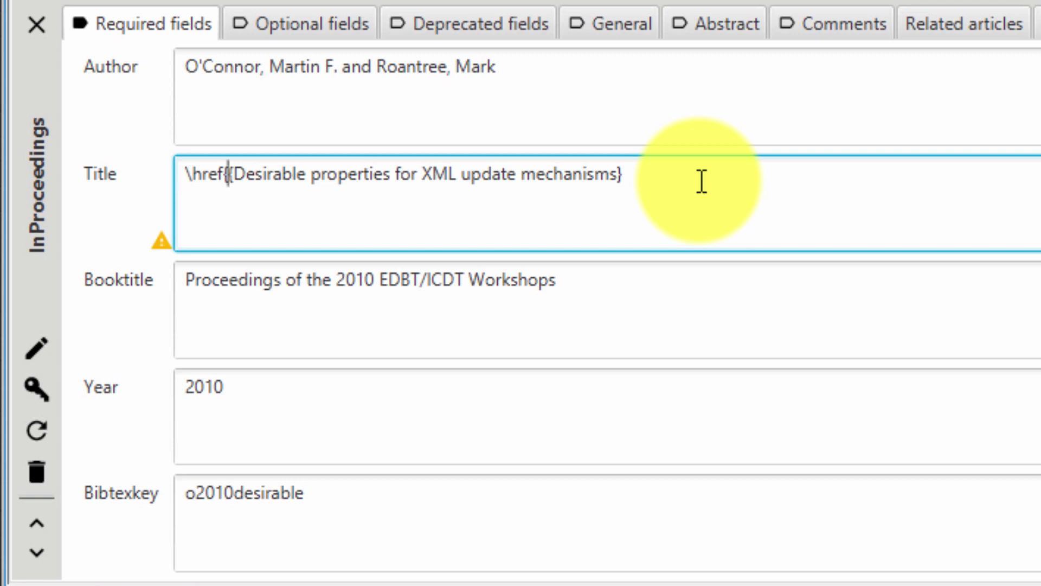
pyautogui.hotkey('ctrl', 'v')
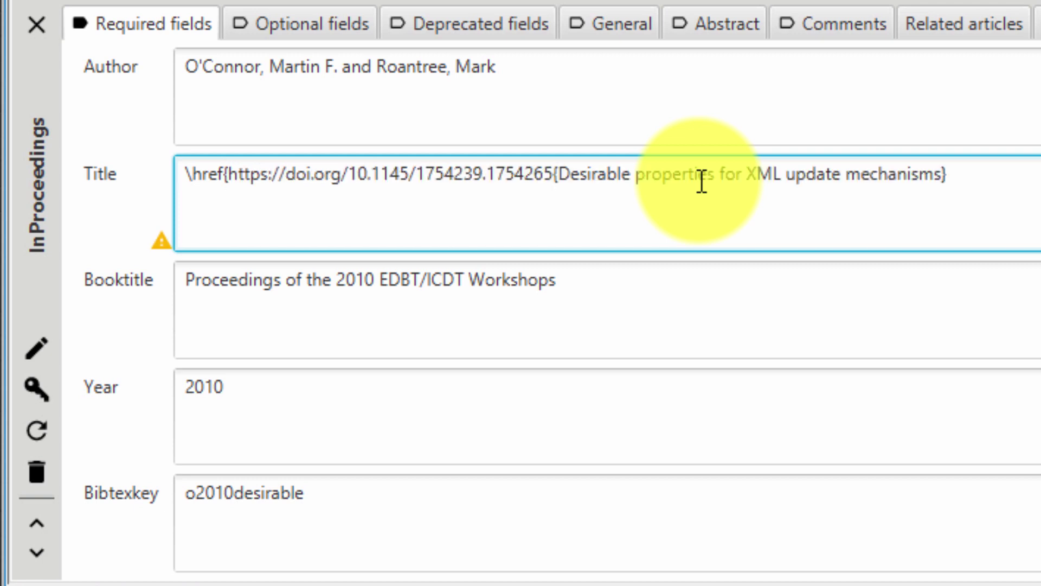
pyautogui.write('}')
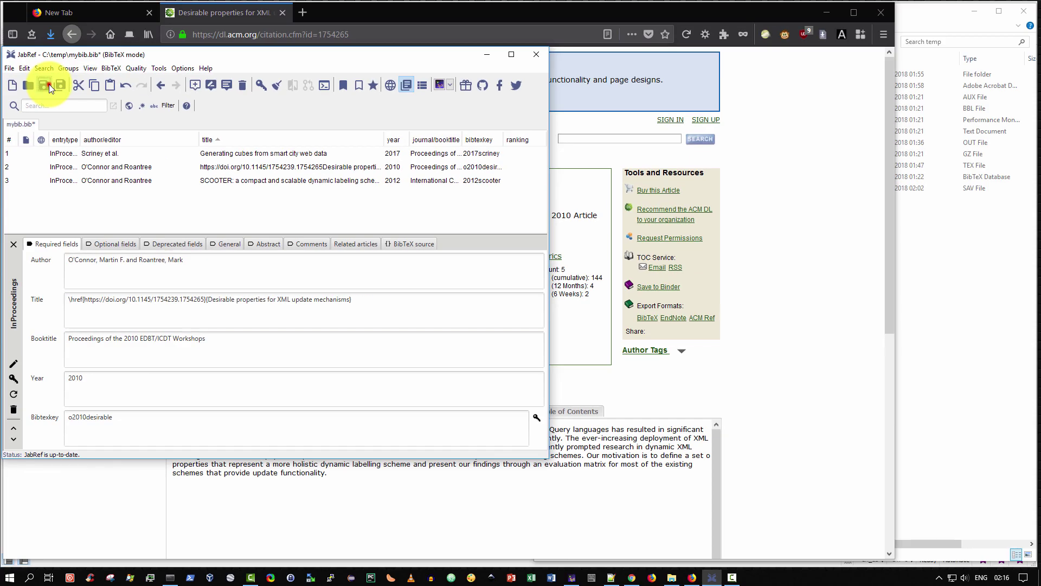
pyautogui.click(49, 85)
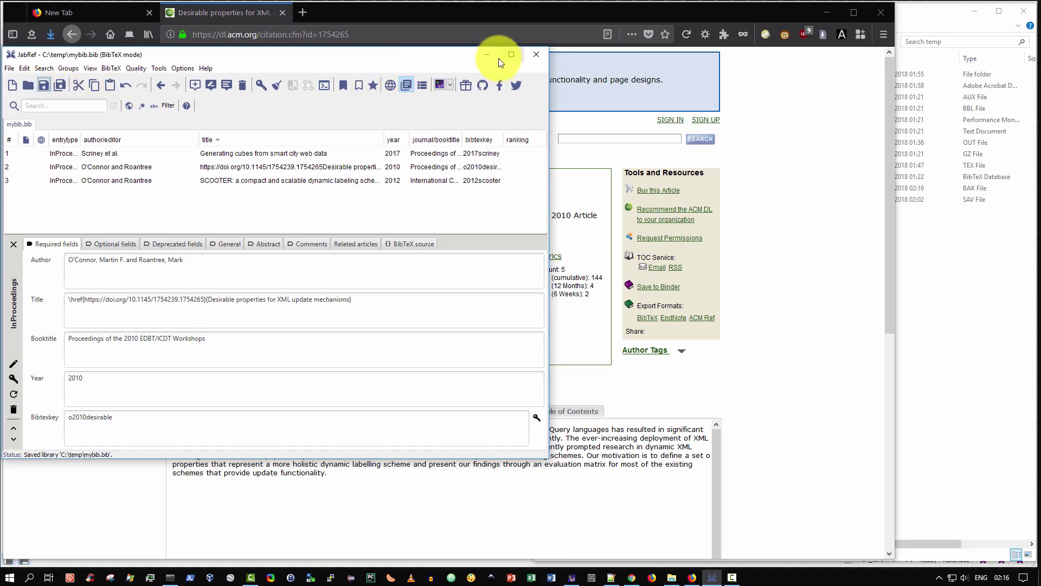
# Step: Rebuild document.tex in TeXstudio and test reference [1]'s title link in the preview
pyautogui.click(572, 577)
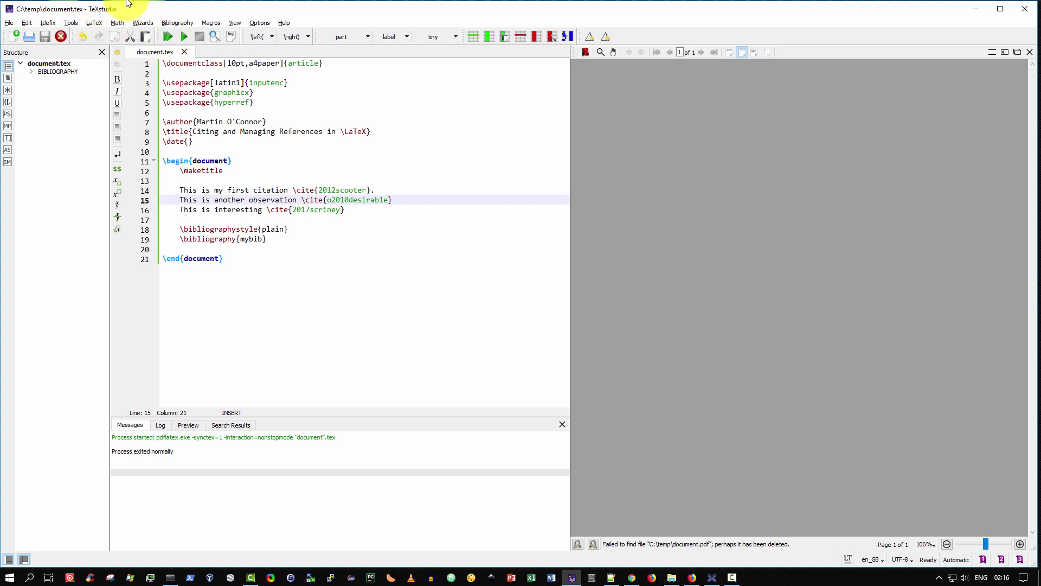
pyautogui.click(169, 37)
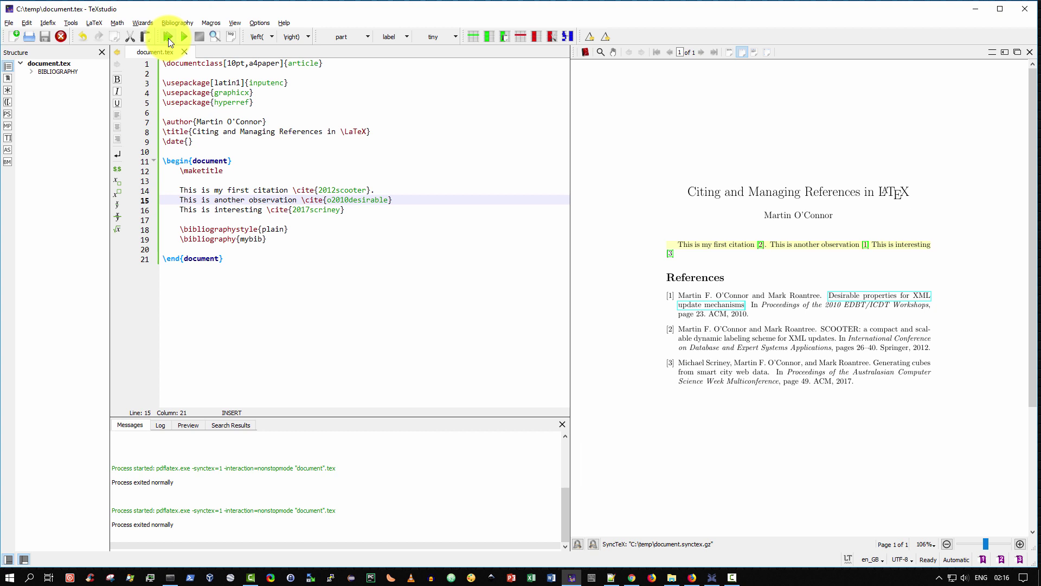
pyautogui.click(875, 298)
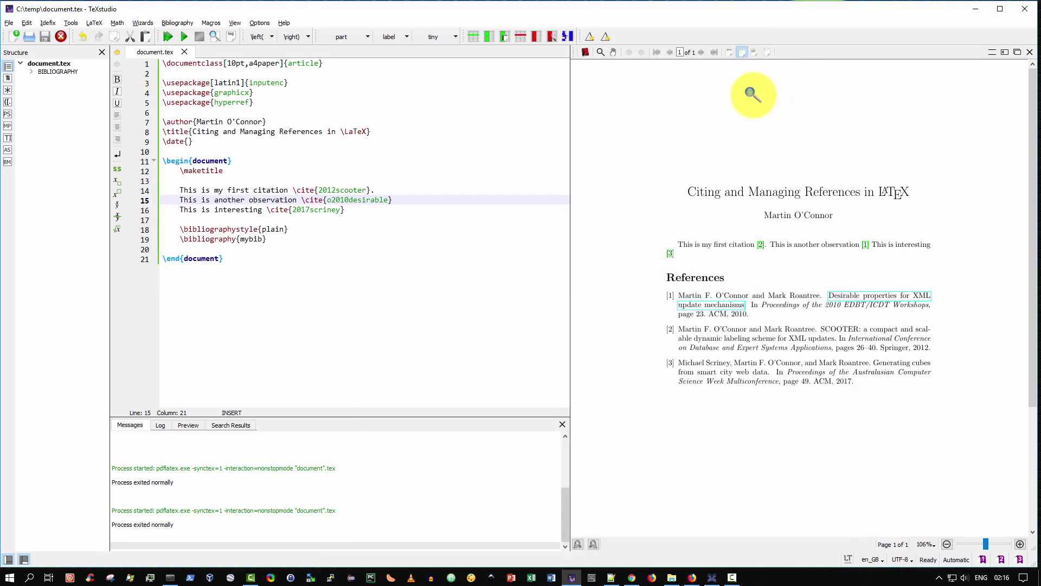
# Step: Select the full title of the 'Generating cubes from smart city web data' entry in JabRef
pyautogui.click(712, 577)
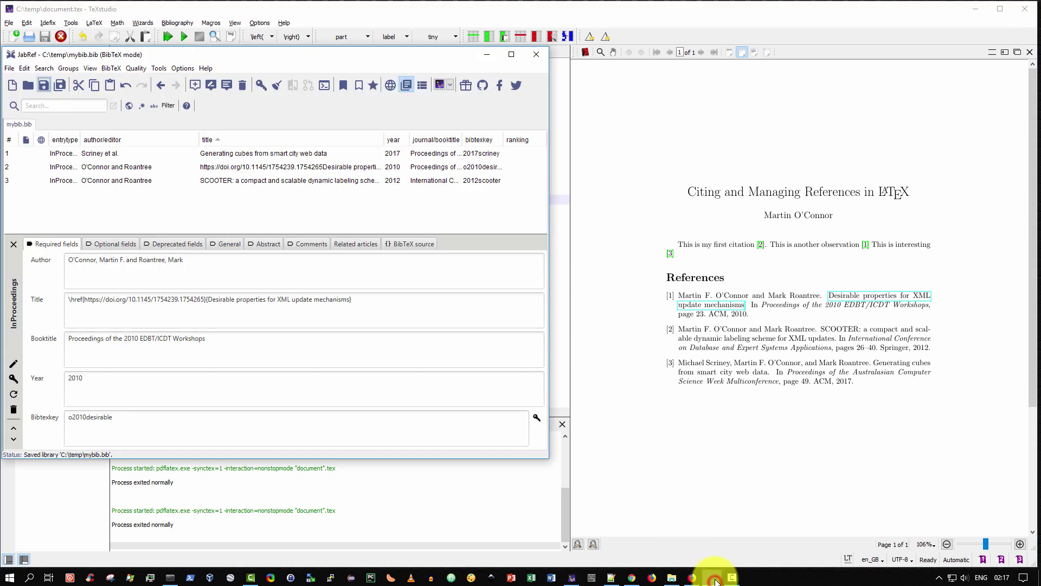
pyautogui.click(237, 154)
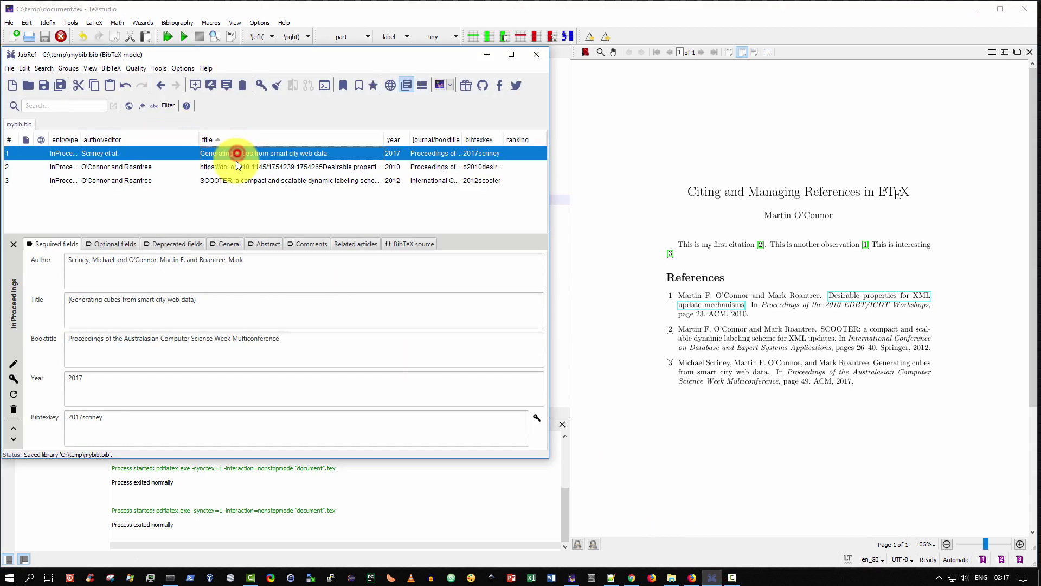
pyautogui.moveTo(206, 301); pyautogui.dragTo(37, 293)
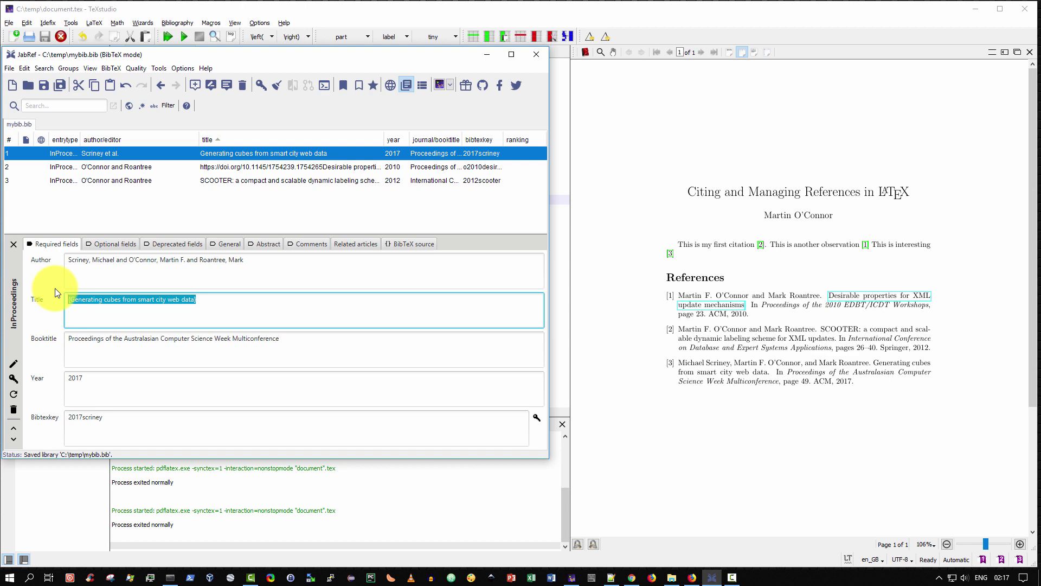
# Step: Search Google Scholar for the title, open its ACM page, and copy DOI link 10.1145/3014812.3014863
pyautogui.click(692, 577)
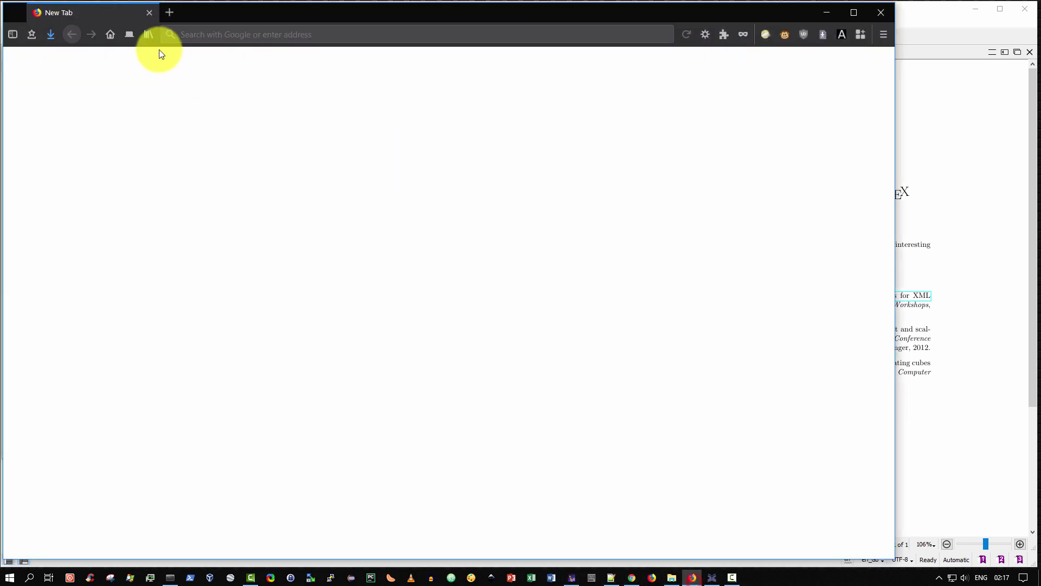
pyautogui.write('google scholar')
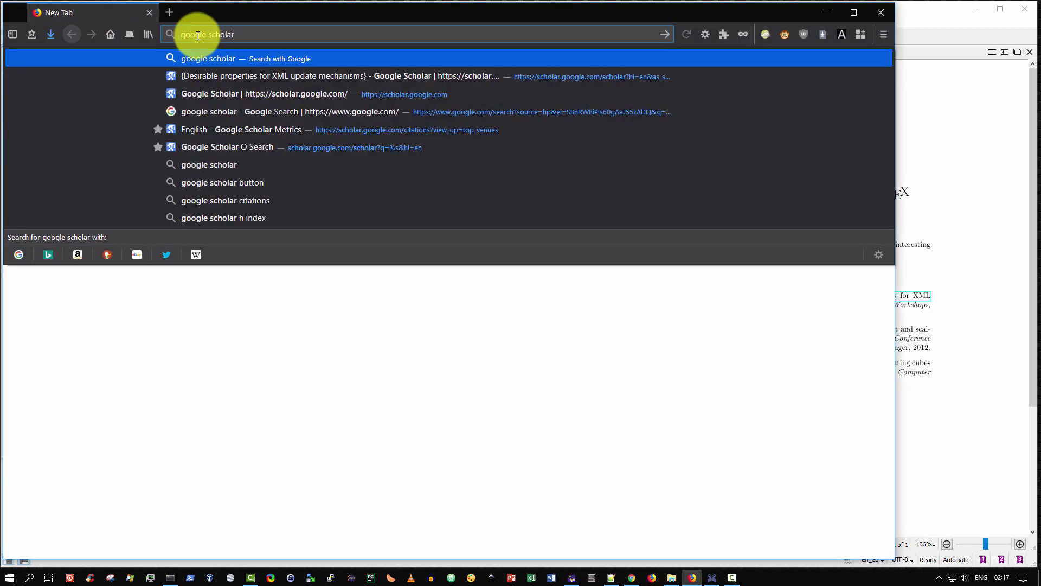
pyautogui.press('Return')
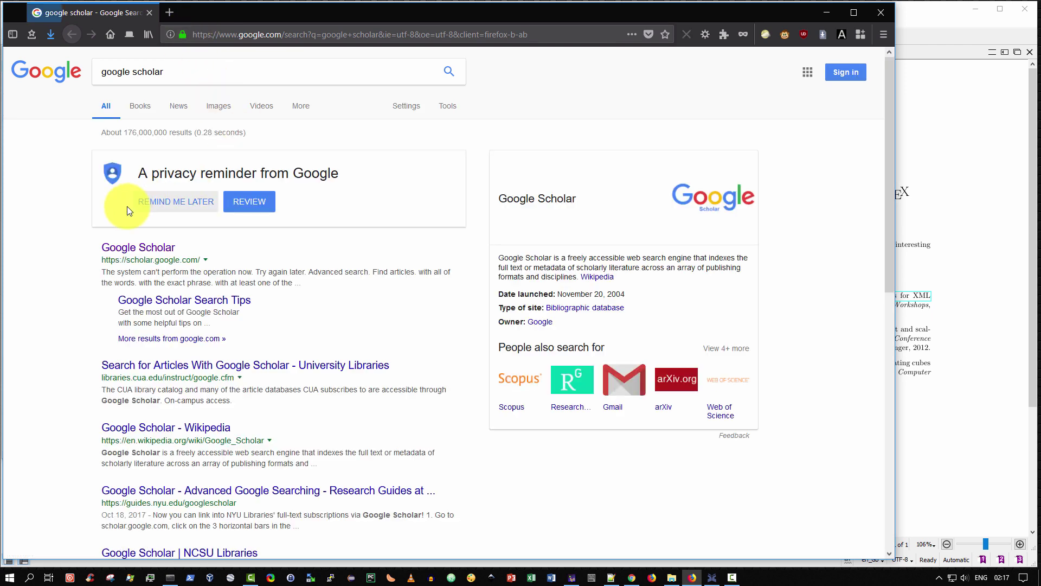
pyautogui.click(139, 244)
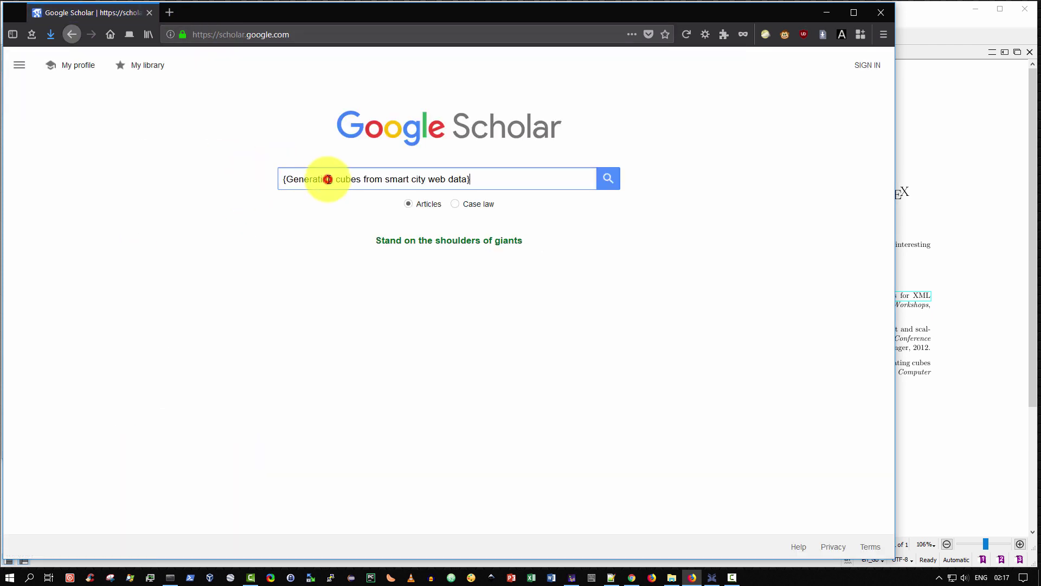
pyautogui.press('Return')
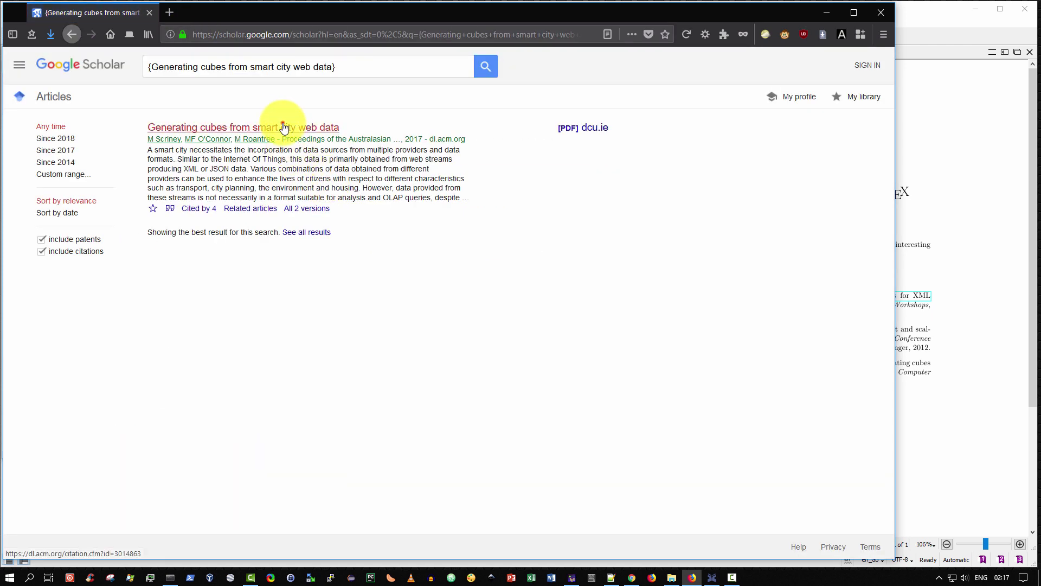
pyautogui.click(283, 127)
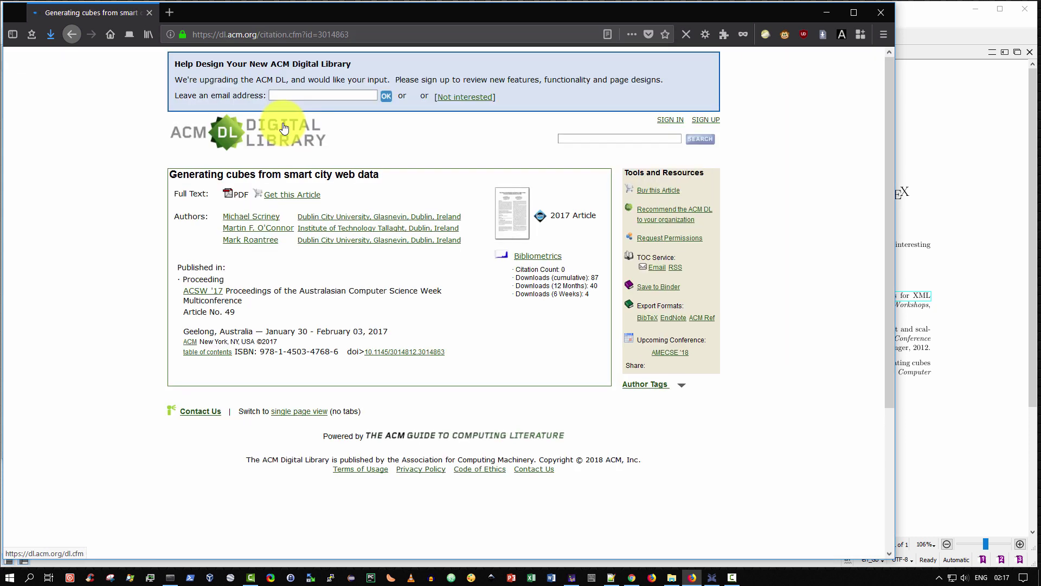
pyautogui.rightClick(412, 353)
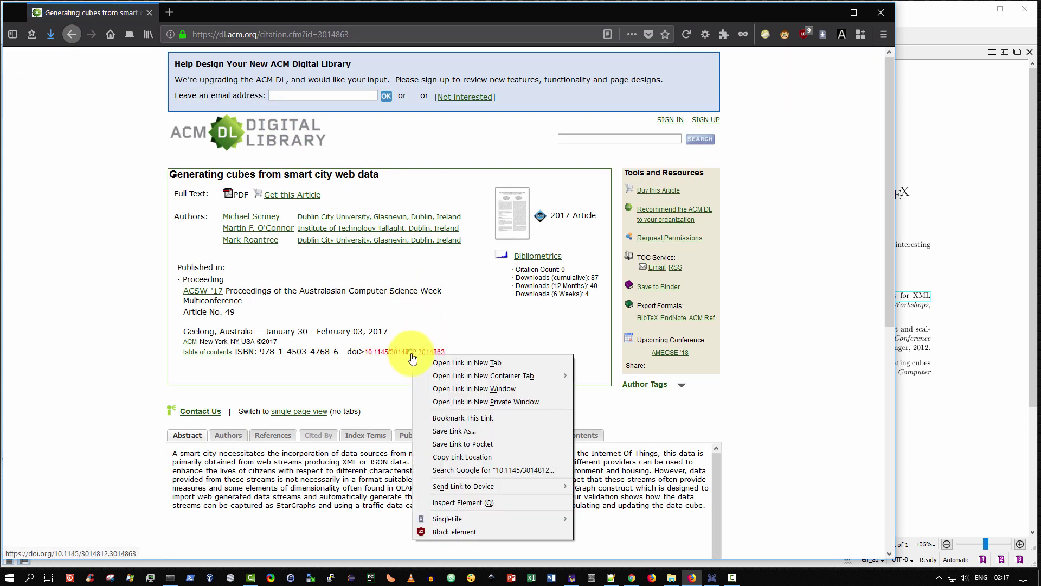
pyautogui.click(468, 456)
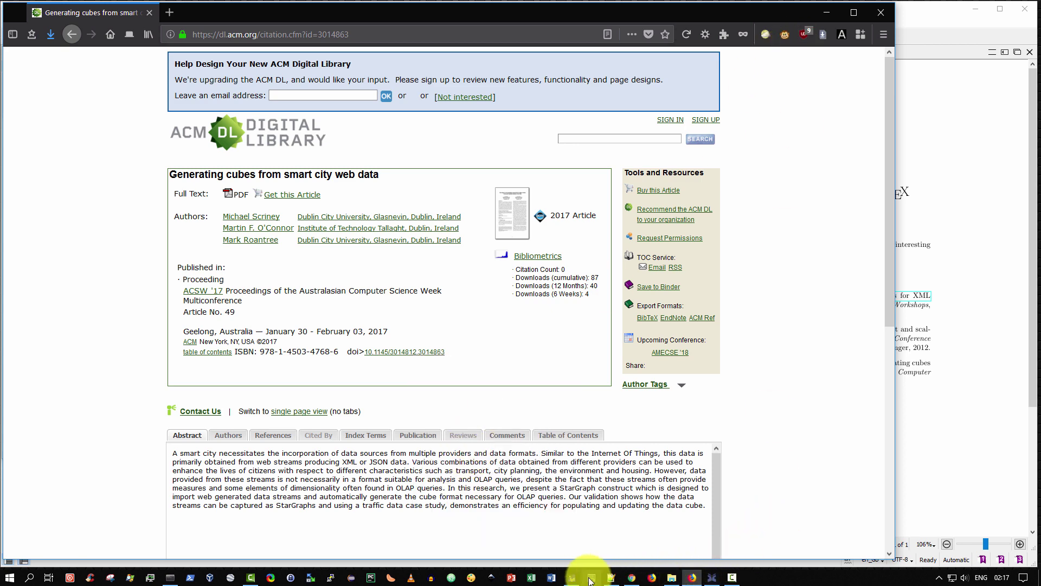
pyautogui.click(712, 578)
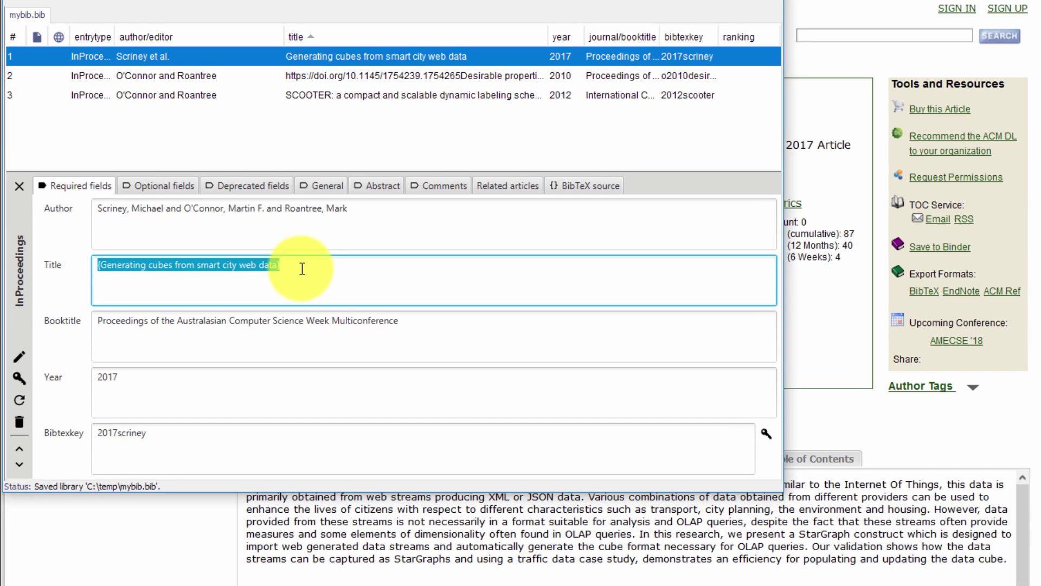
pyautogui.click(210, 301)
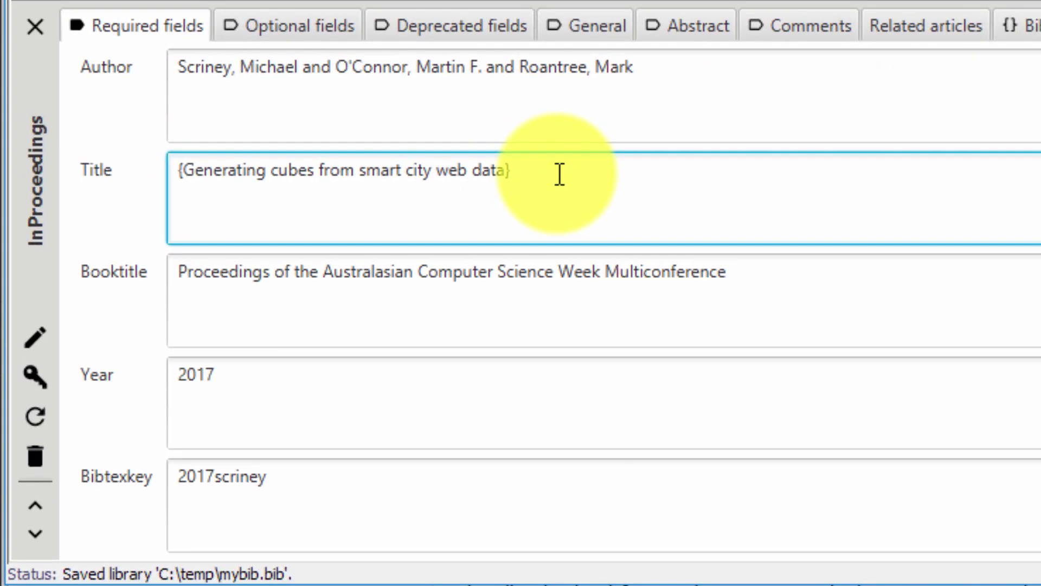
pyautogui.write('\\')
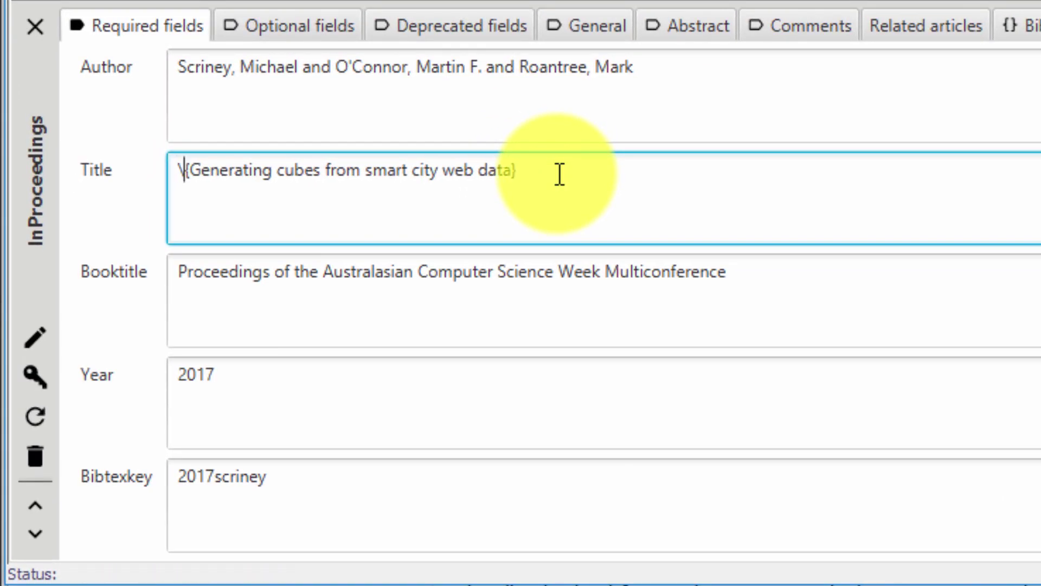
pyautogui.write('href')
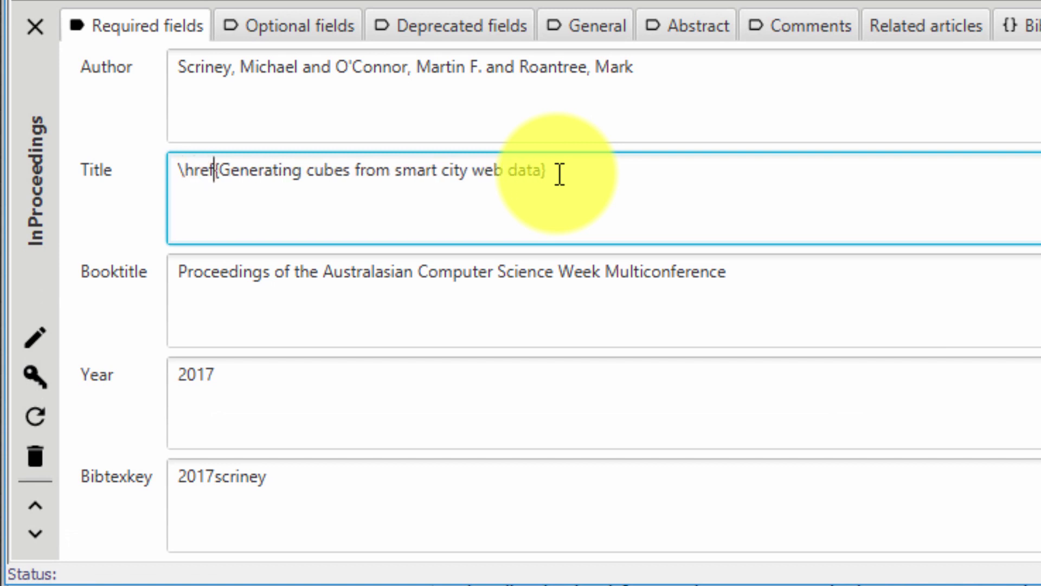
pyautogui.write('{')
pyautogui.hotkey('ctrl', 'v')
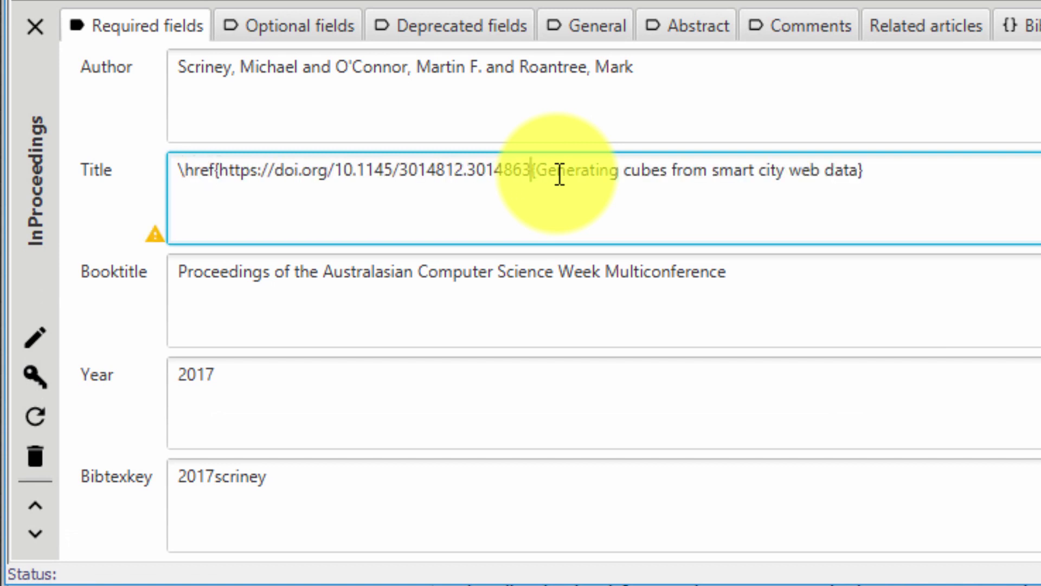
pyautogui.write('}')
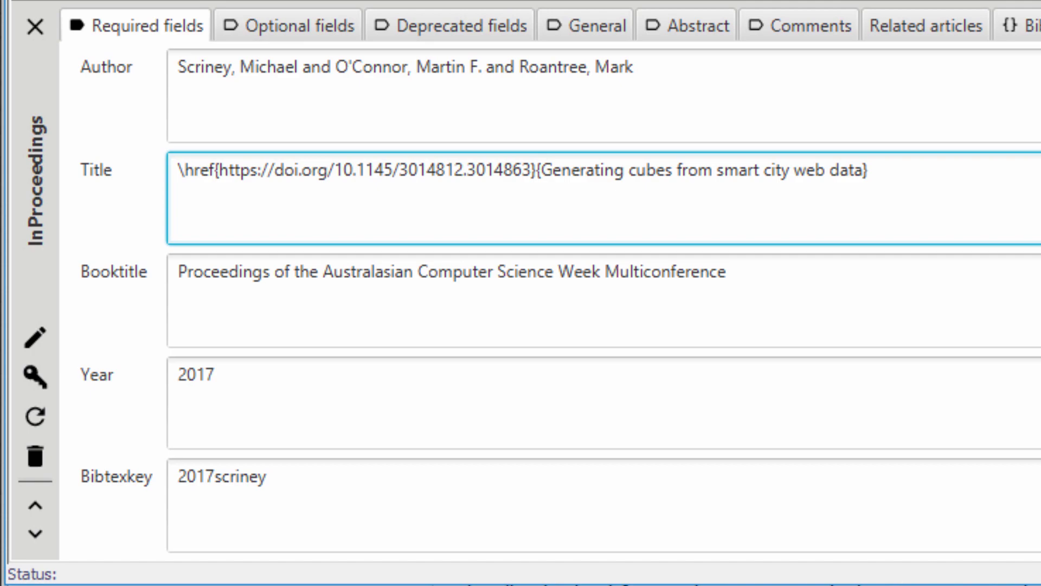
pyautogui.hotkey('ctrl', 's')
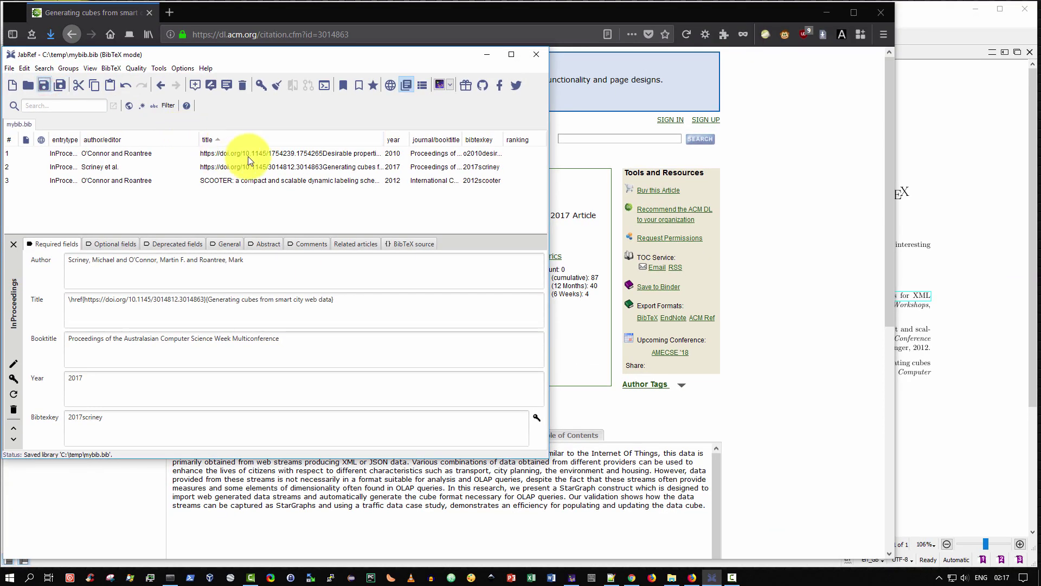
# Step: Open the SCOOTER entry in JabRef and select its full title text
pyautogui.click(249, 154)
pyautogui.click(249, 172)
pyautogui.click(253, 185)
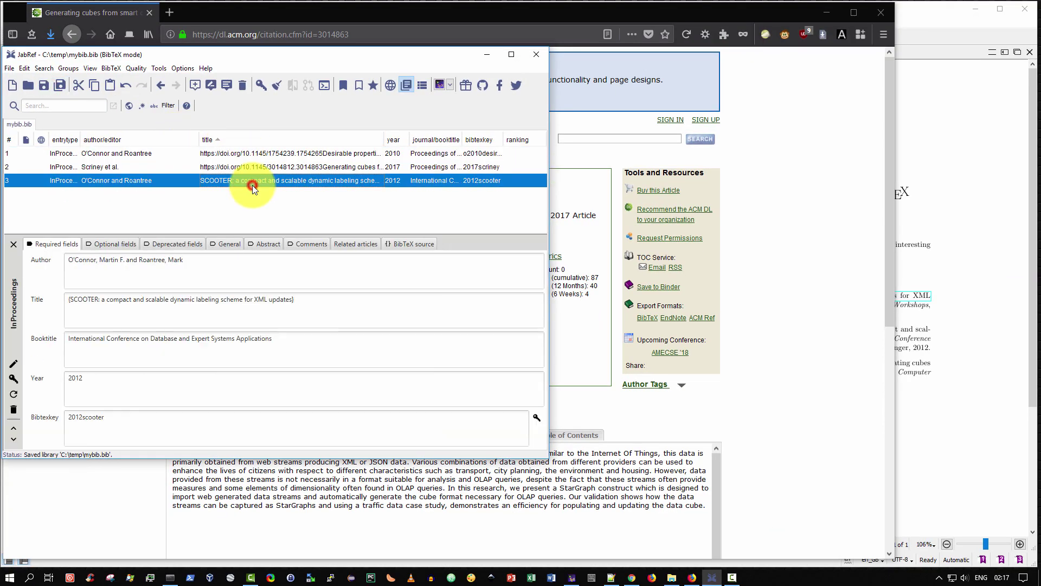
pyautogui.click(309, 301)
pyautogui.tripleClick(310, 301)
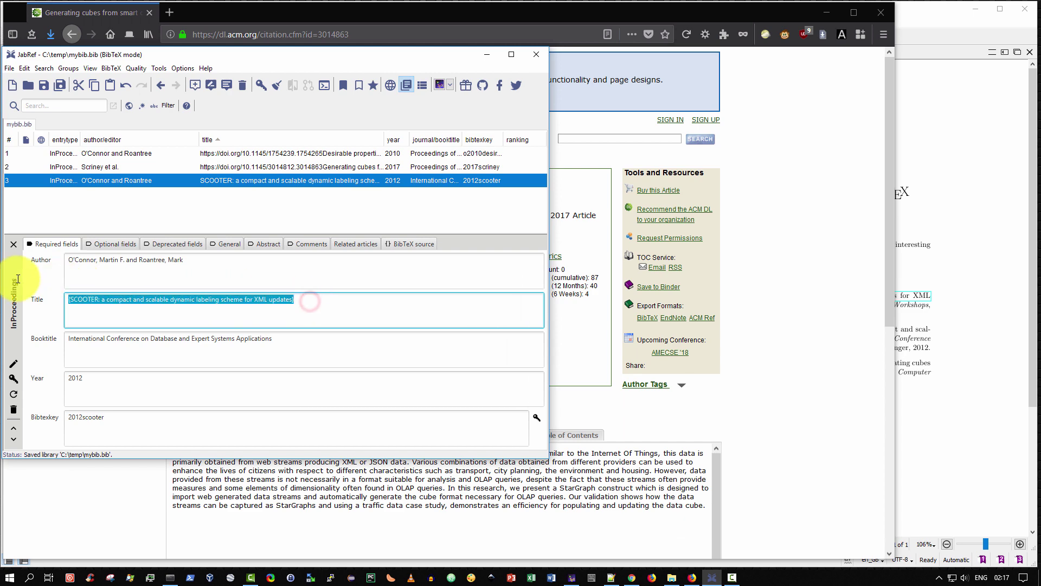
# Step: Search Google Scholar for the SCOOTER title and open its SpringerLink chapter page
pyautogui.click(781, 92)
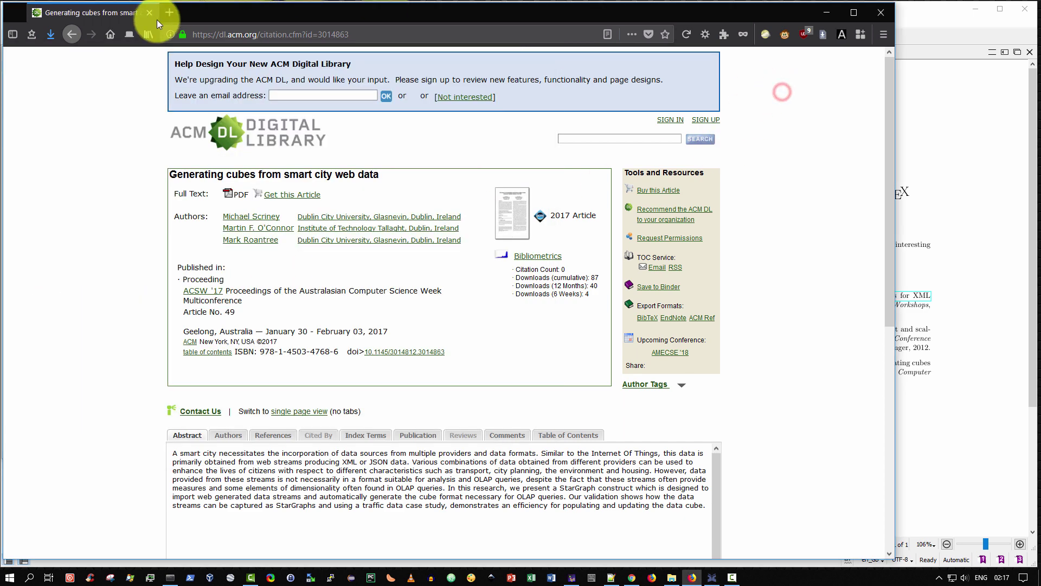
pyautogui.click(74, 34)
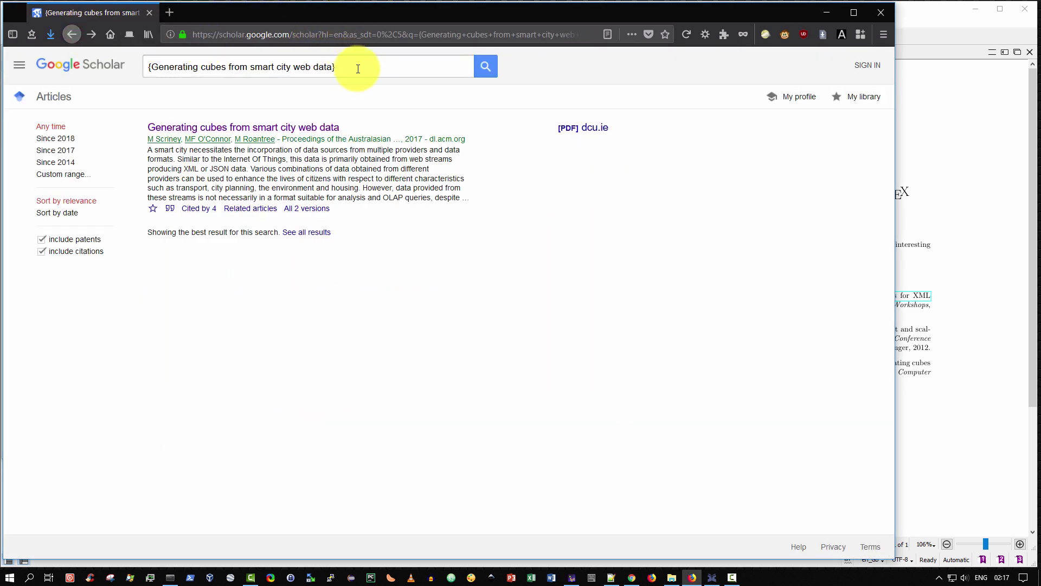
pyautogui.moveTo(352, 70); pyautogui.dragTo(33, 78)
pyautogui.hotkey('ctrl', 'v')
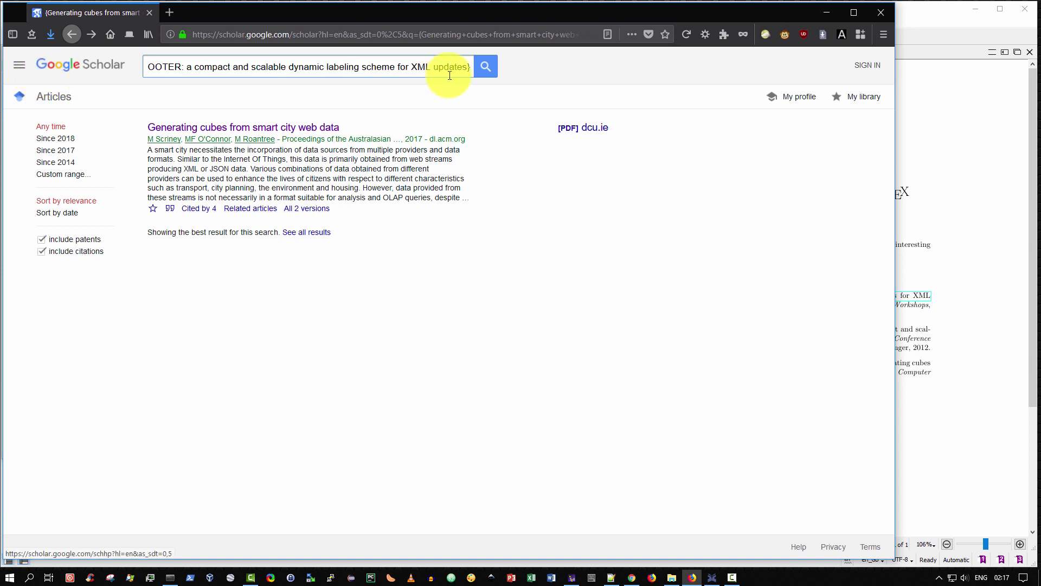
pyautogui.click(490, 73)
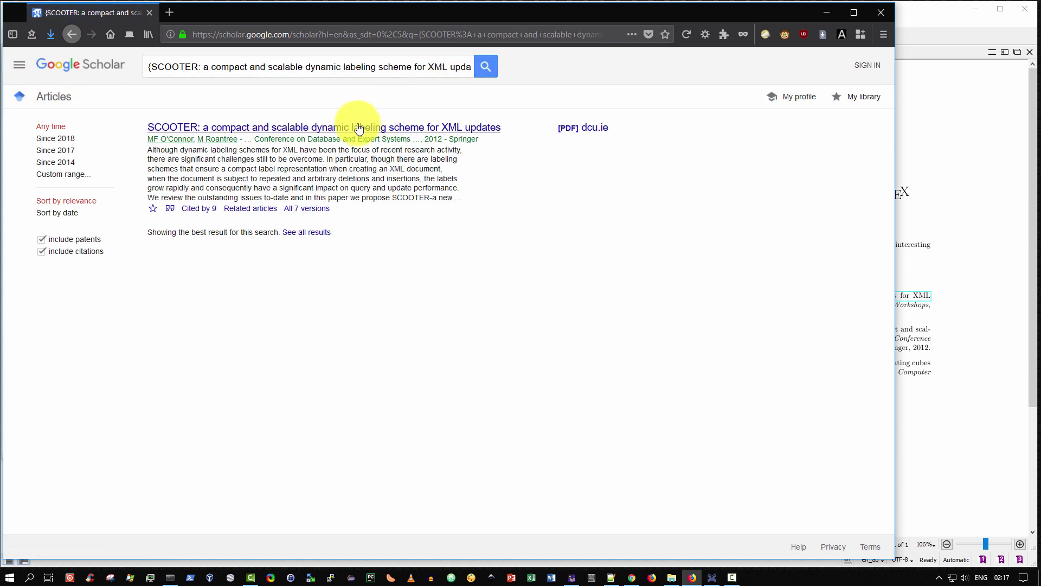
pyautogui.click(355, 130)
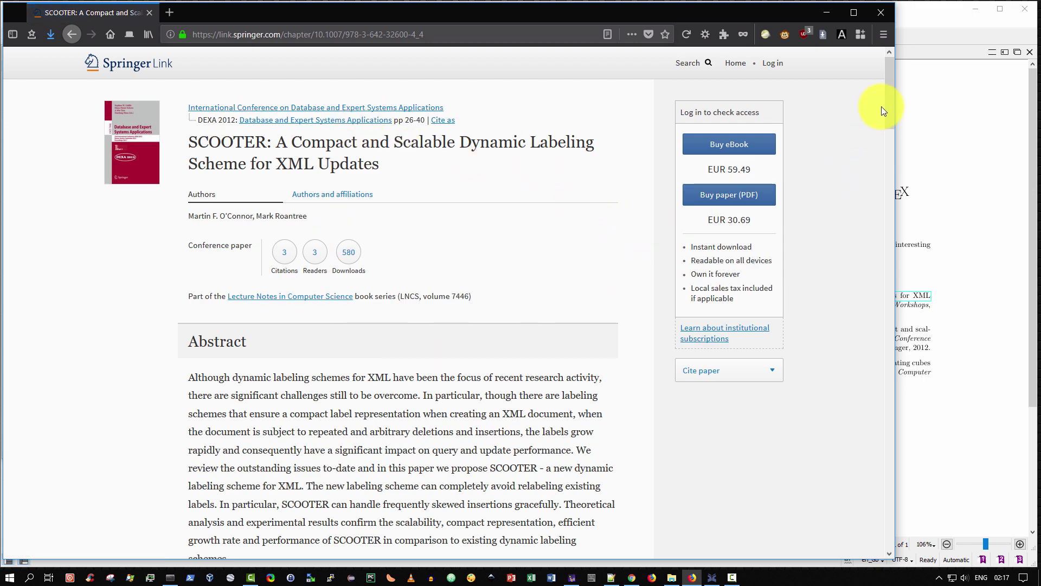
# Step: Select the chapter's full DOI URL on the SpringerLink page
pyautogui.moveTo(888, 109); pyautogui.dragTo(943, 515)
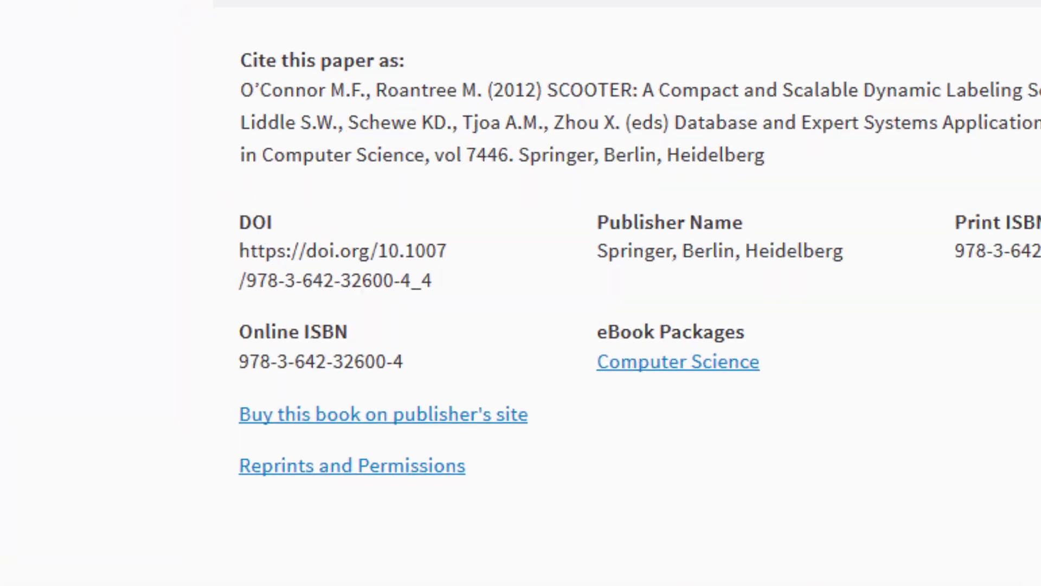
pyautogui.moveTo(442, 281); pyautogui.dragTo(320, 261)
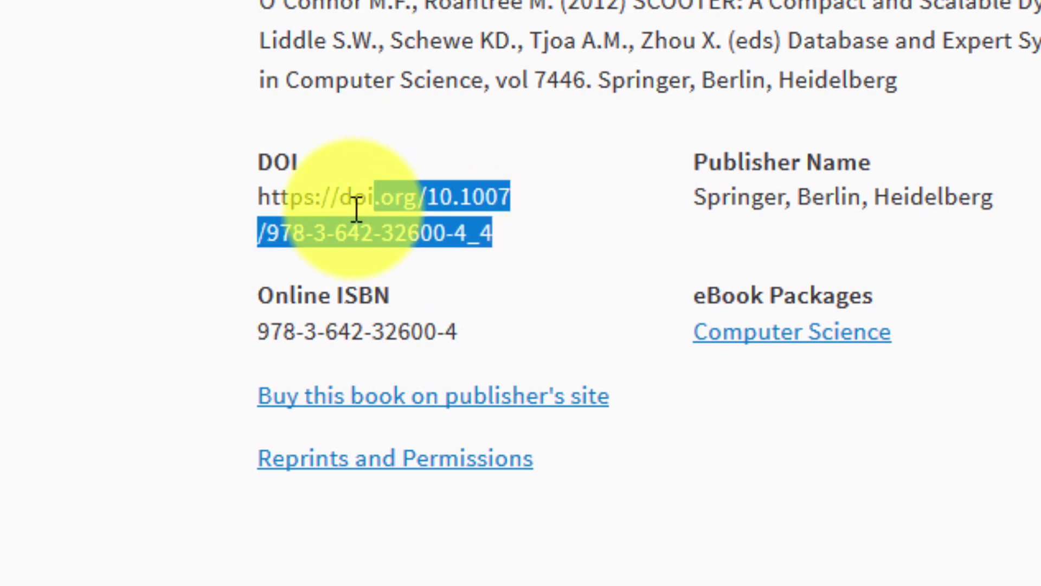
pyautogui.moveTo(357, 208); pyautogui.dragTo(262, 206)
pyautogui.hotkey('ctrl', 'c')
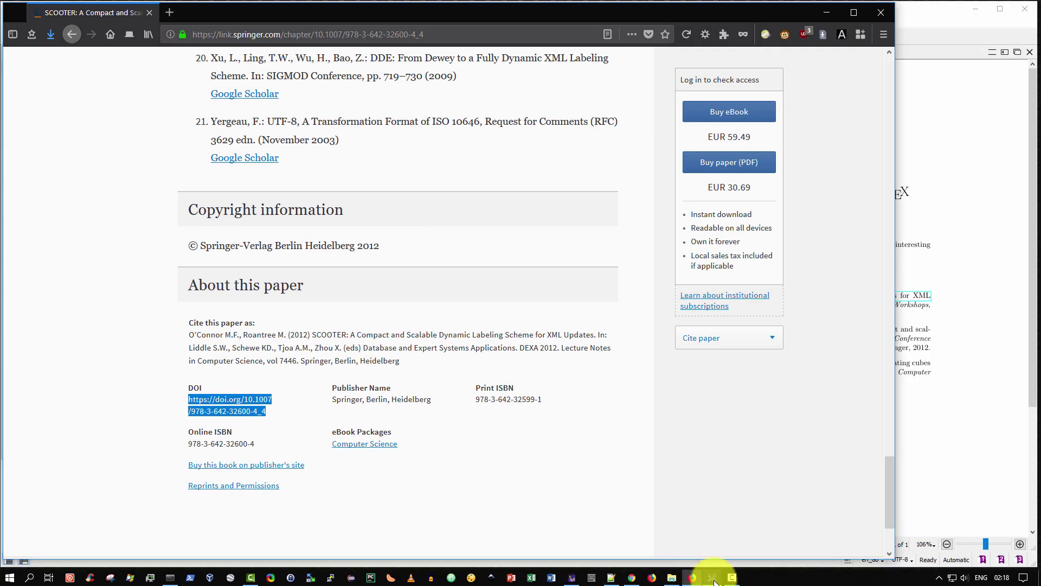
# Step: Prefix the SCOOTER title with \href{ plus the Springer DOI URL, save the library, minimize JabRef
pyautogui.click(712, 577)
pyautogui.click(369, 303)
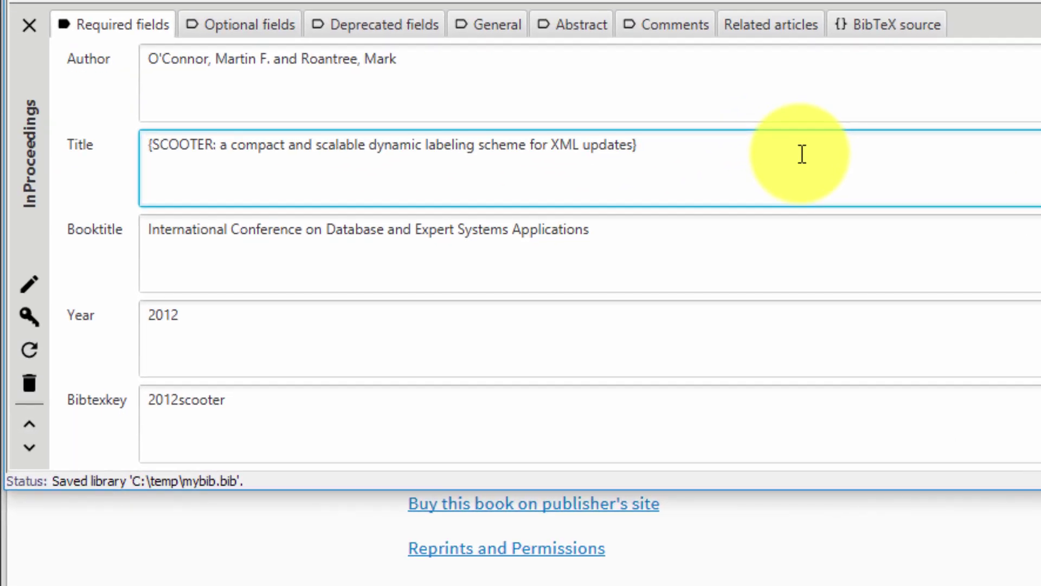
pyautogui.write('\\')
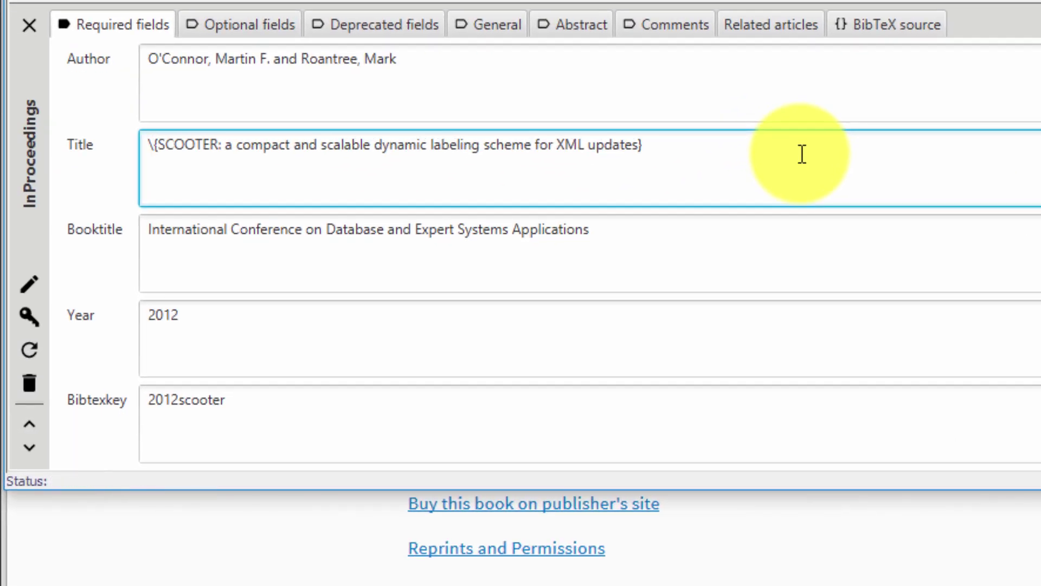
pyautogui.write('href{')
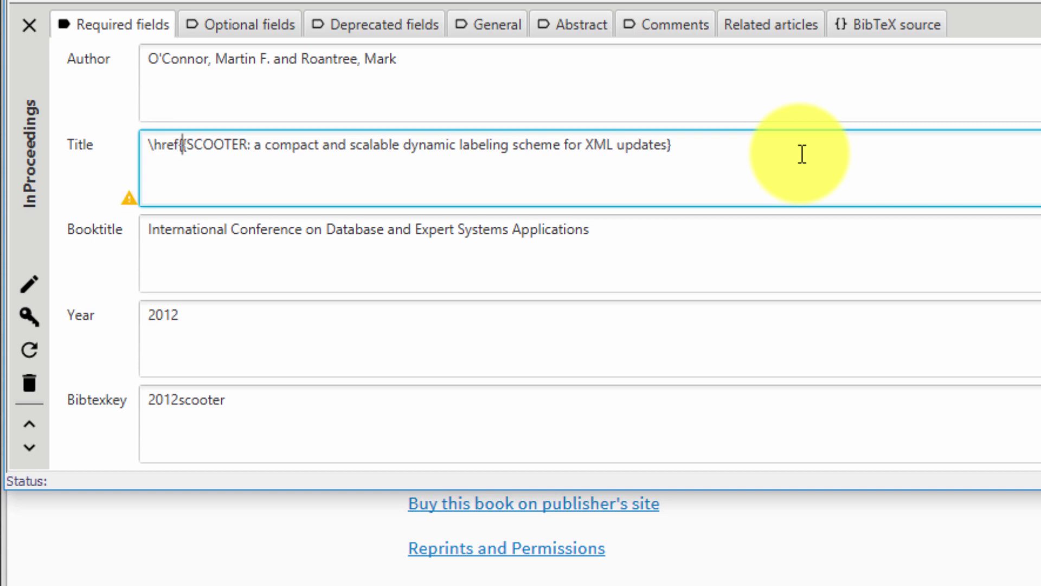
pyautogui.hotkey('ctrl', 'v')
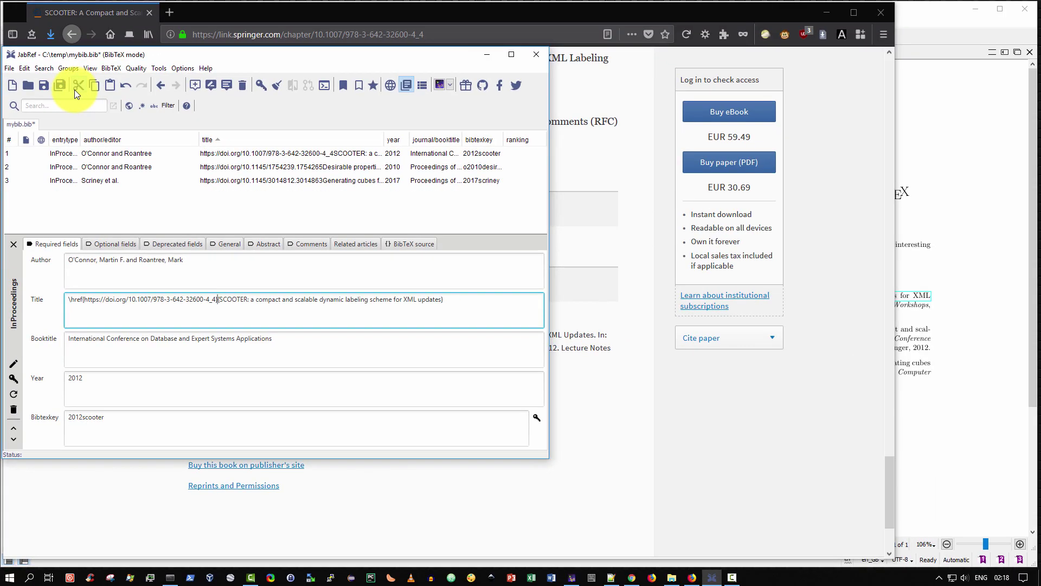
pyautogui.click(45, 85)
pyautogui.click(487, 54)
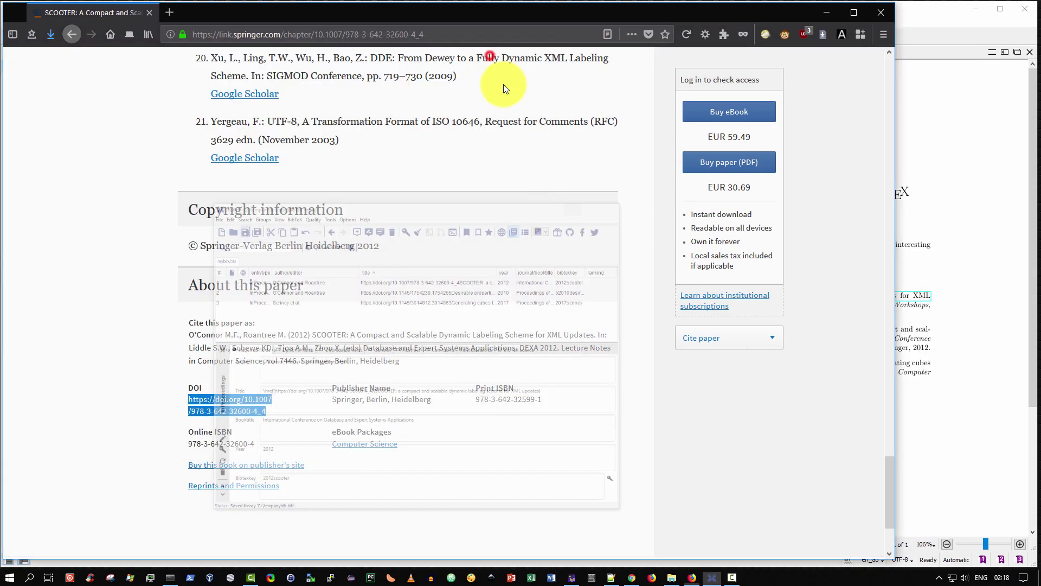
# Step: Recompile the document in TeXstudio with Build & View to refresh the PDF preview
pyautogui.click(572, 577)
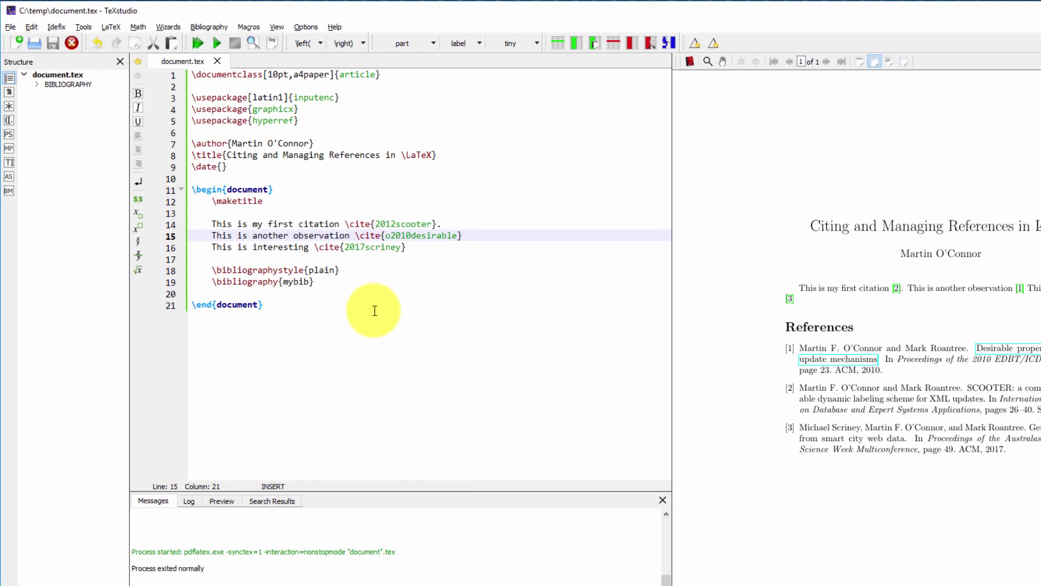
pyautogui.click(277, 59)
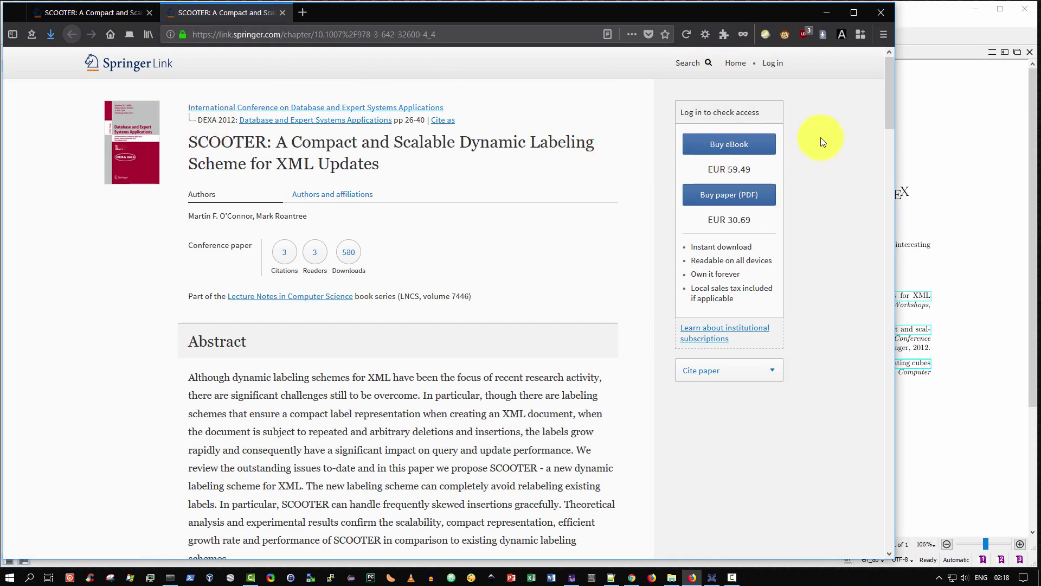
# Step: Return to TeXstudio's PDF preview to test the Generating cubes reference link
pyautogui.click(965, 122)
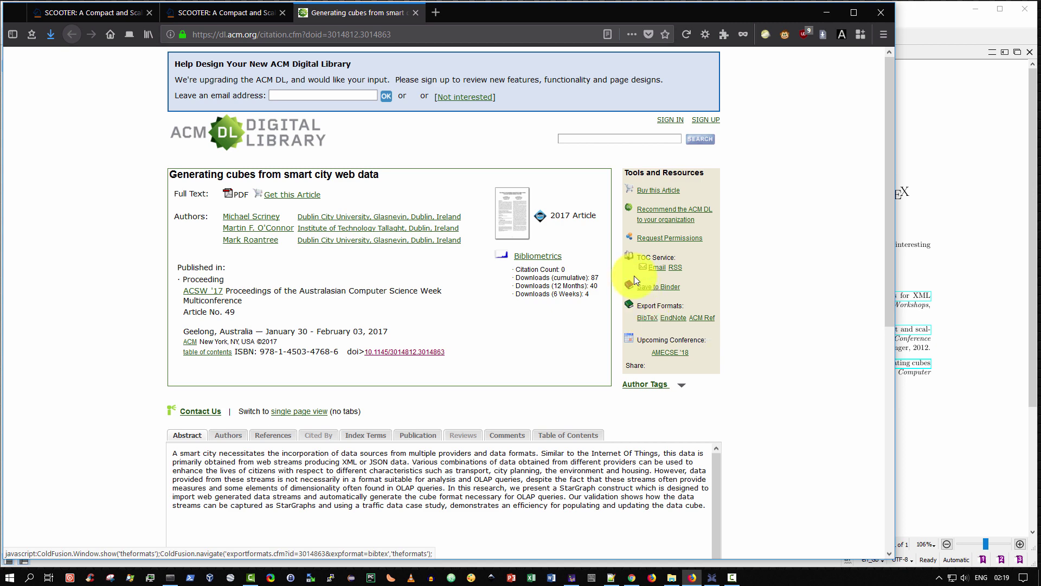
pyautogui.click(824, 12)
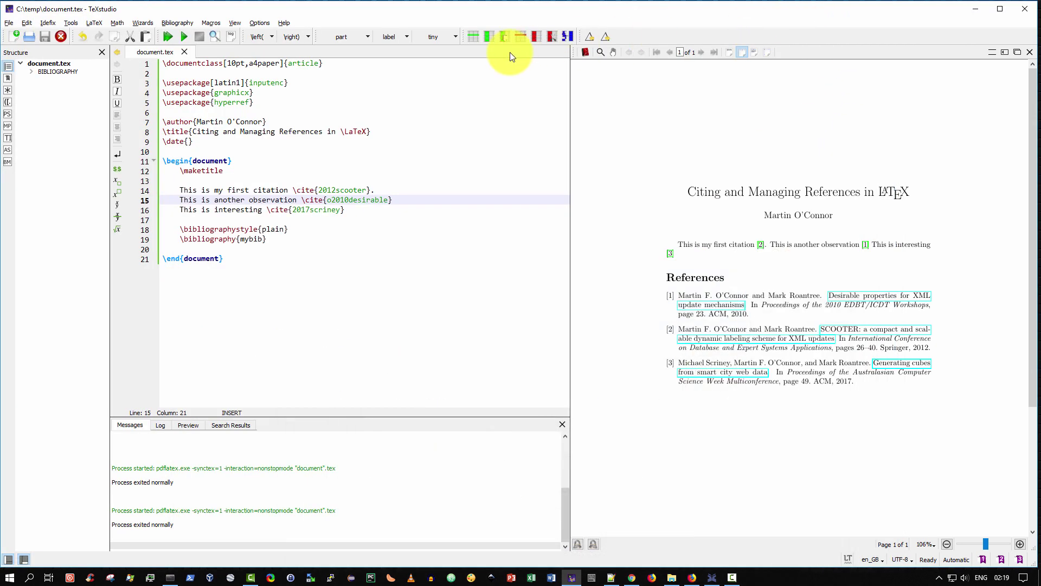